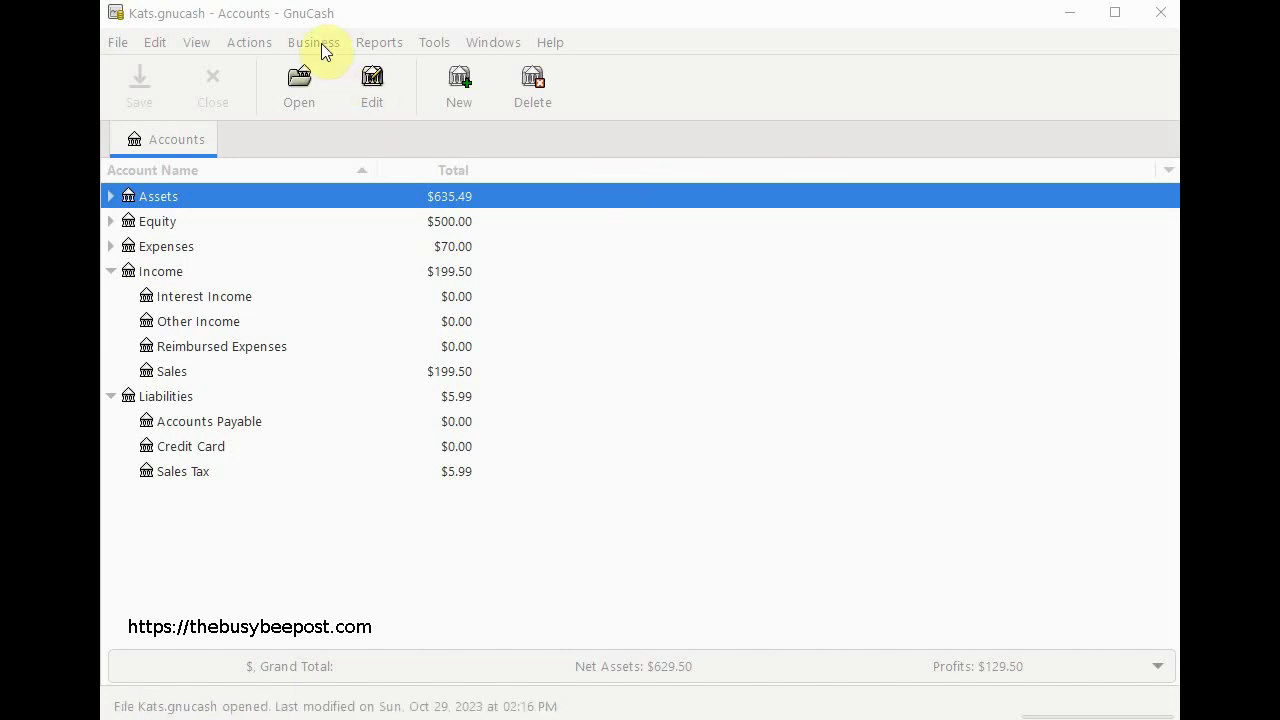
Step: Create a new vendor with the company name Pa State Revenue, leaving the optional payment address empty
left_click(318, 47)
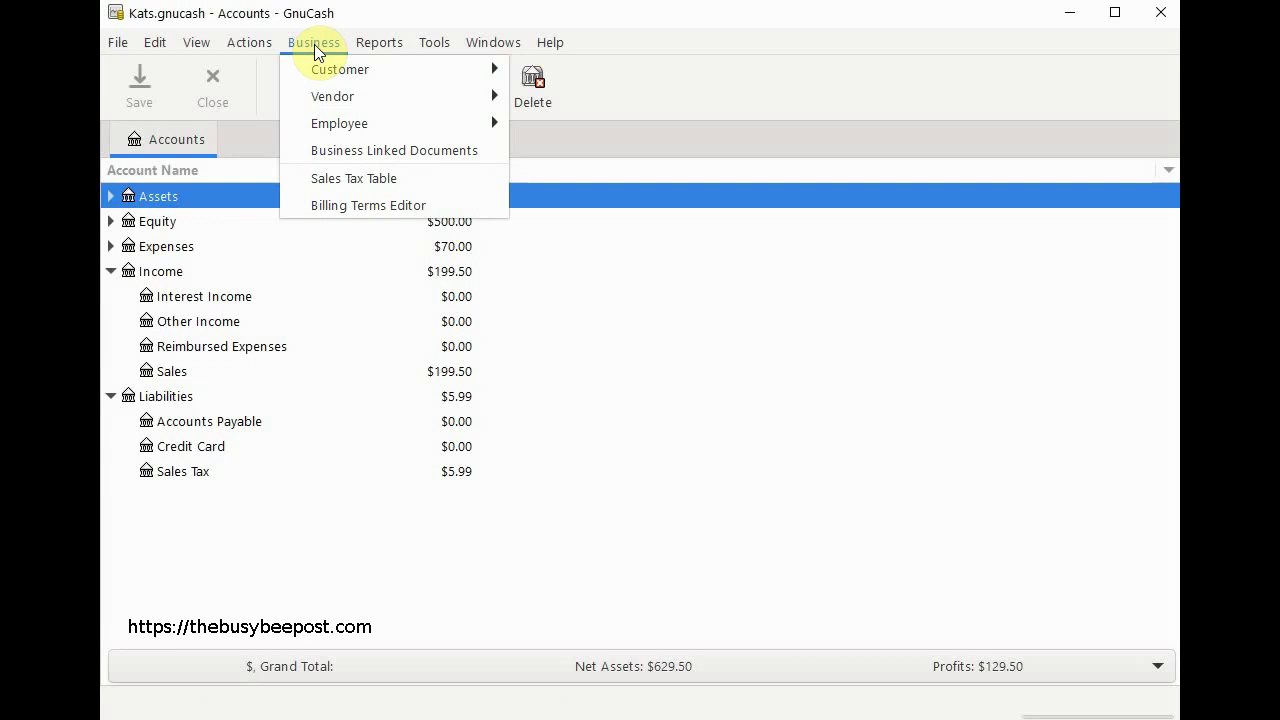
mouse_move(329, 100)
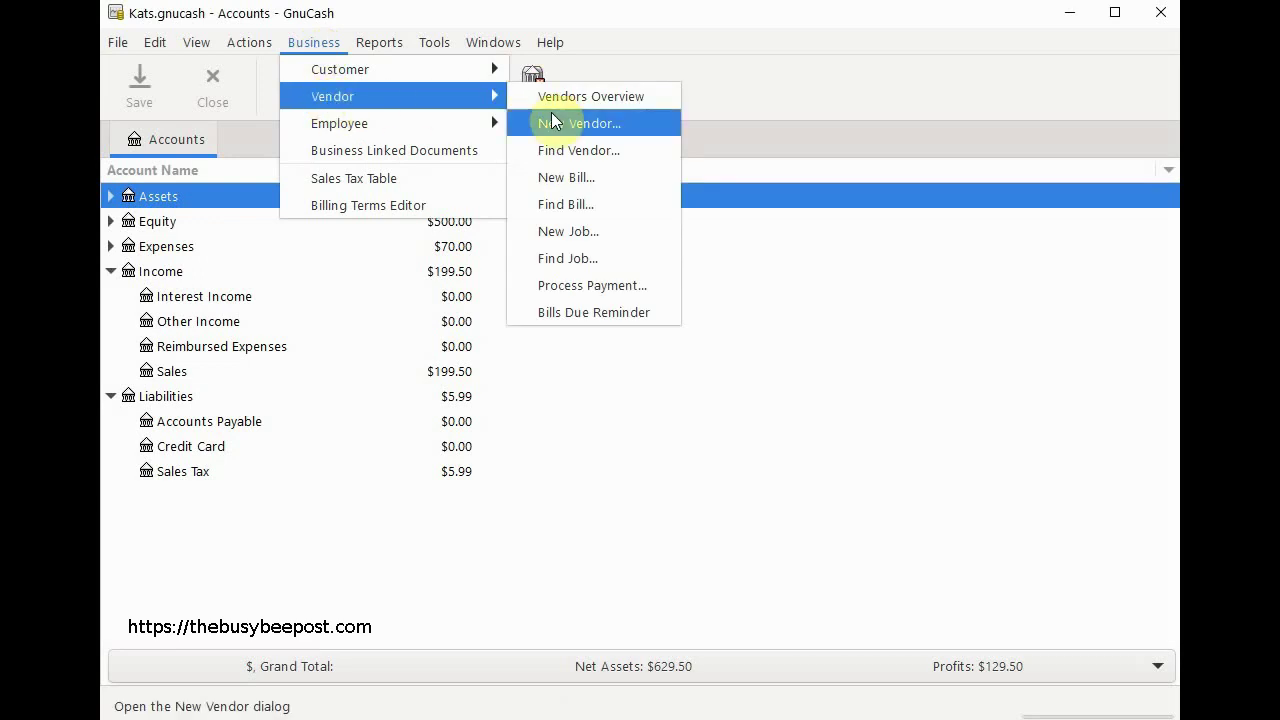
left_click(586, 125)
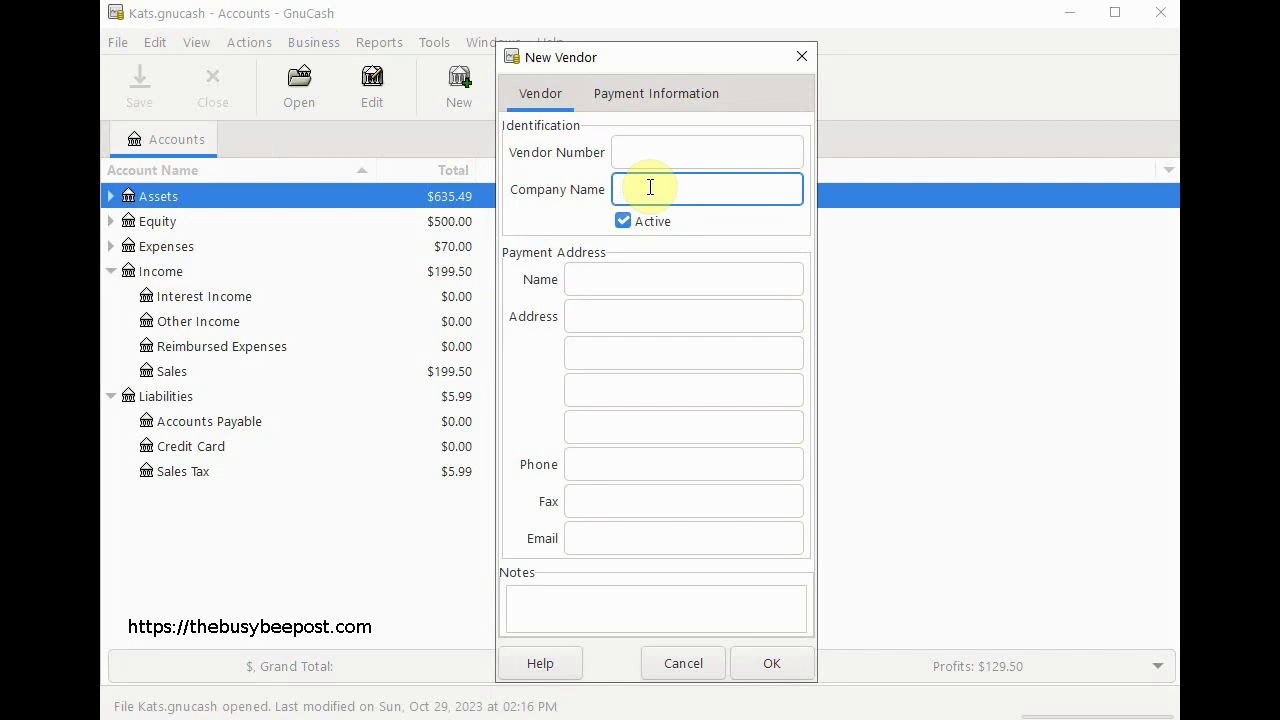
type("Pa ")
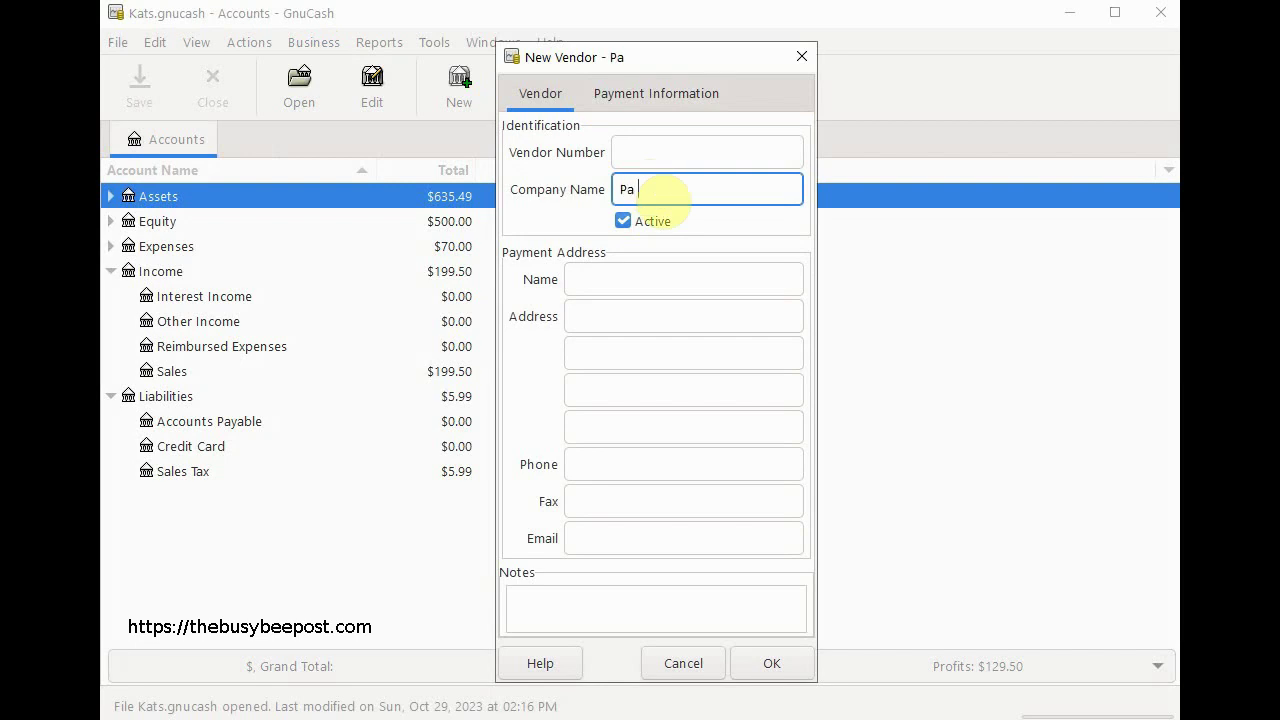
type("State Revenue")
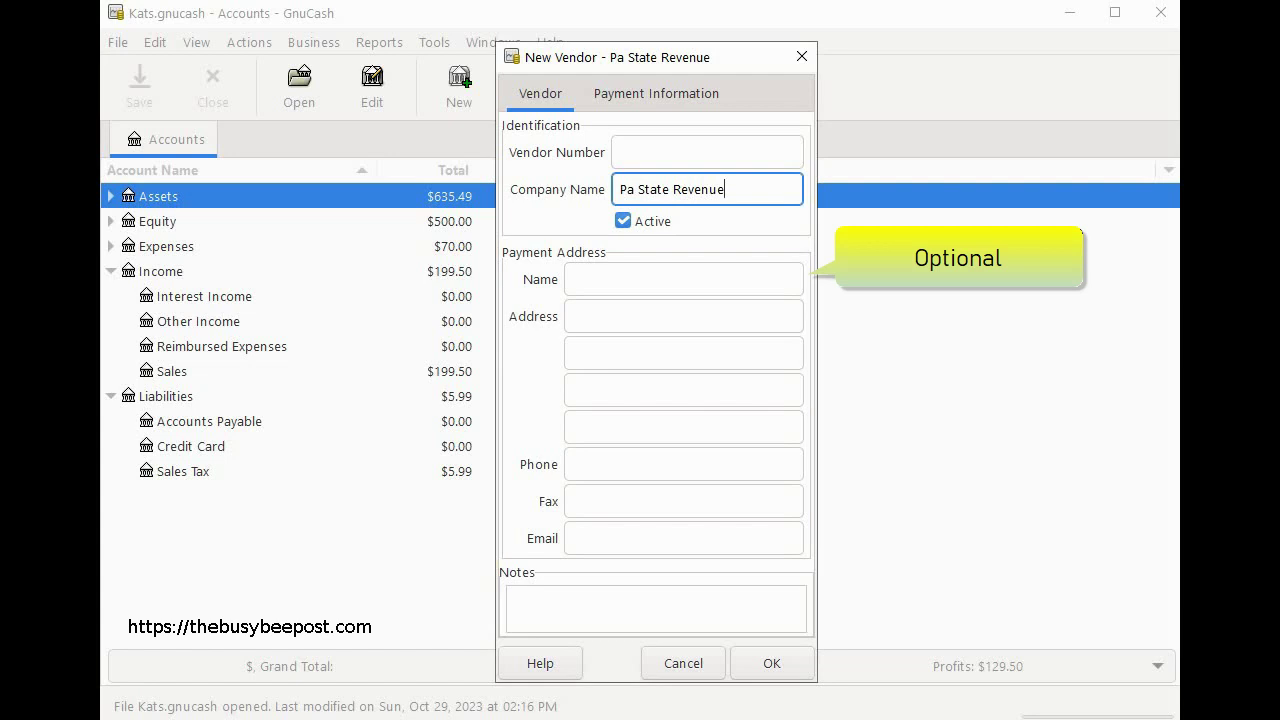
left_click(773, 665)
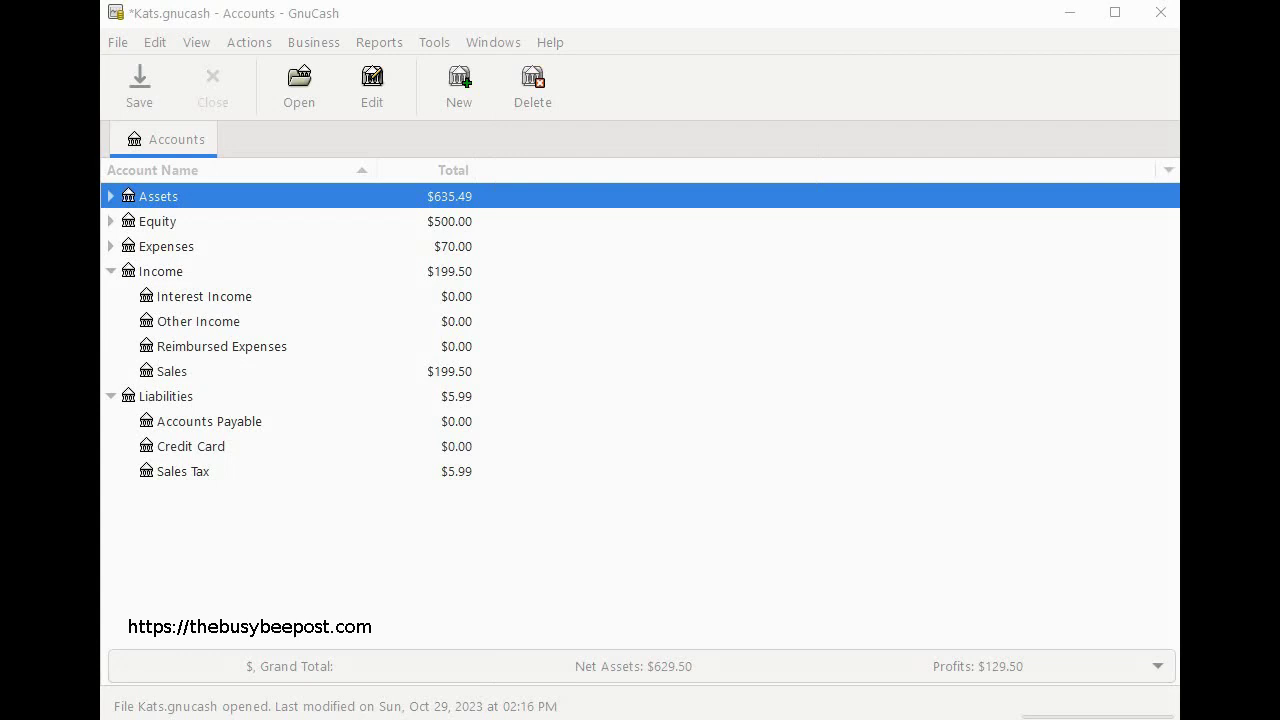
Step: Create a new vendor bill for Pa State Revenue with the default opening date and terms
left_click(316, 42)
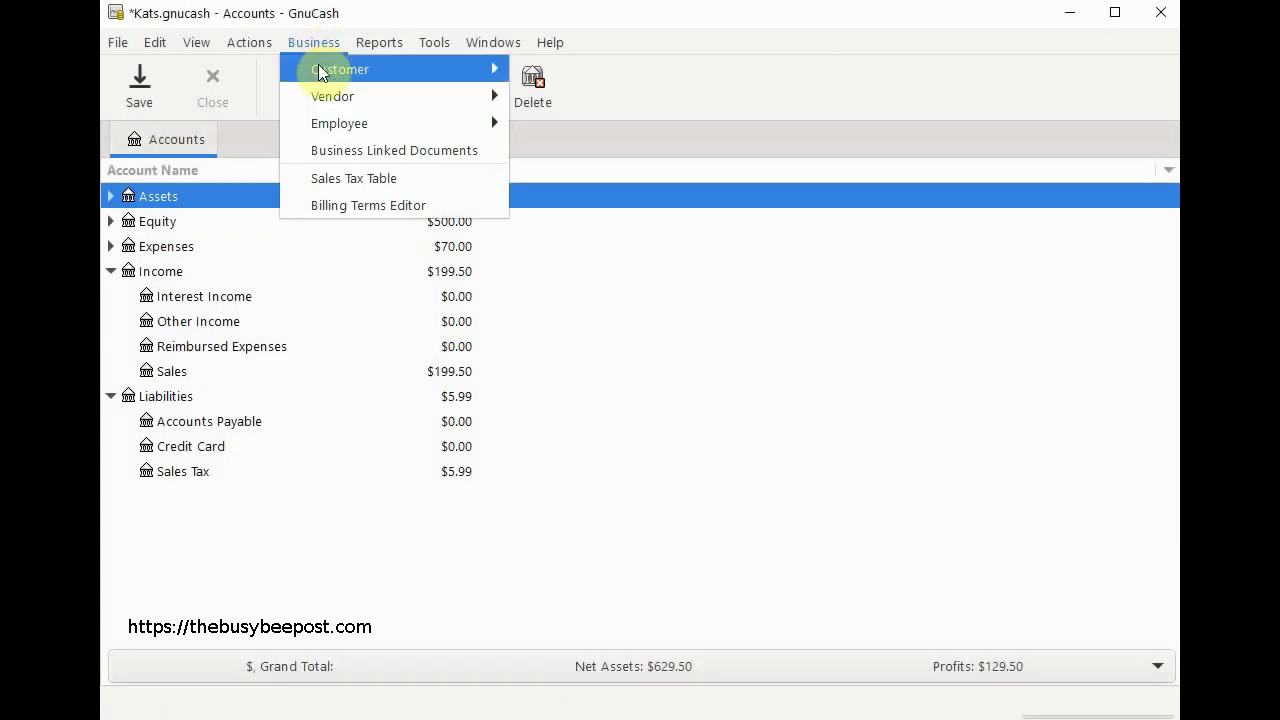
mouse_move(325, 104)
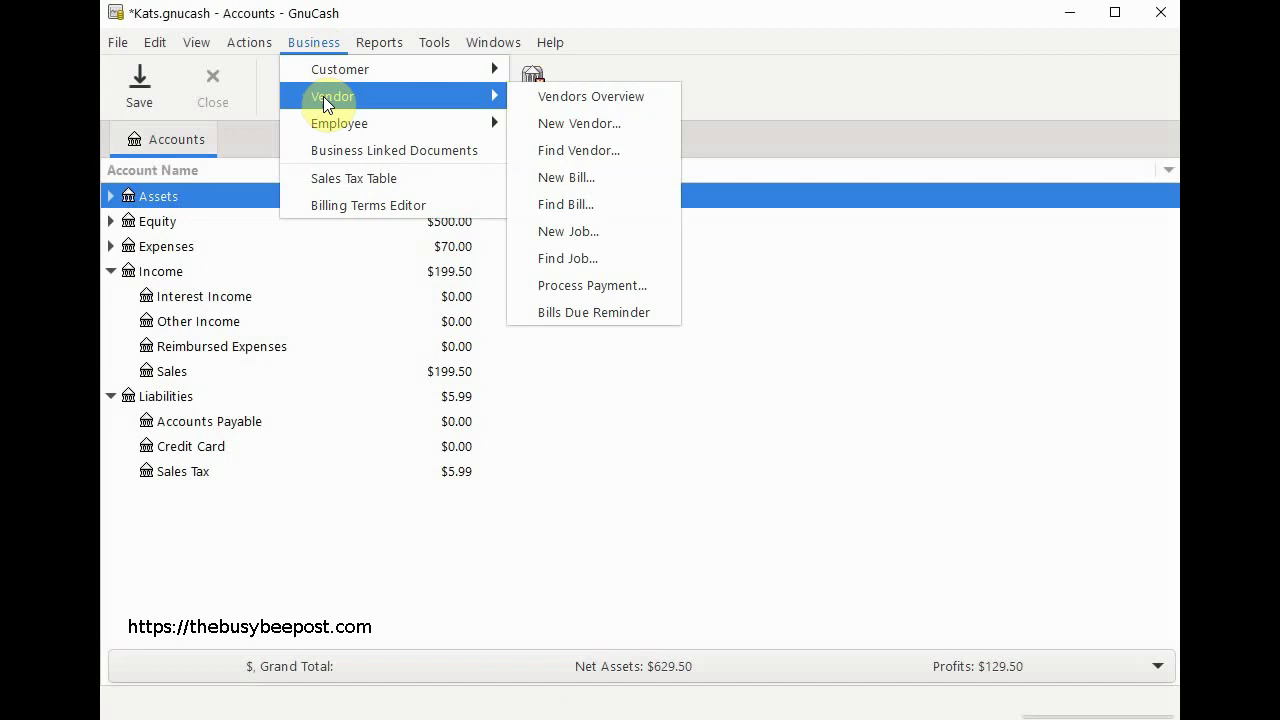
left_click(552, 178)
left_click_drag(590, 132, 589, 122)
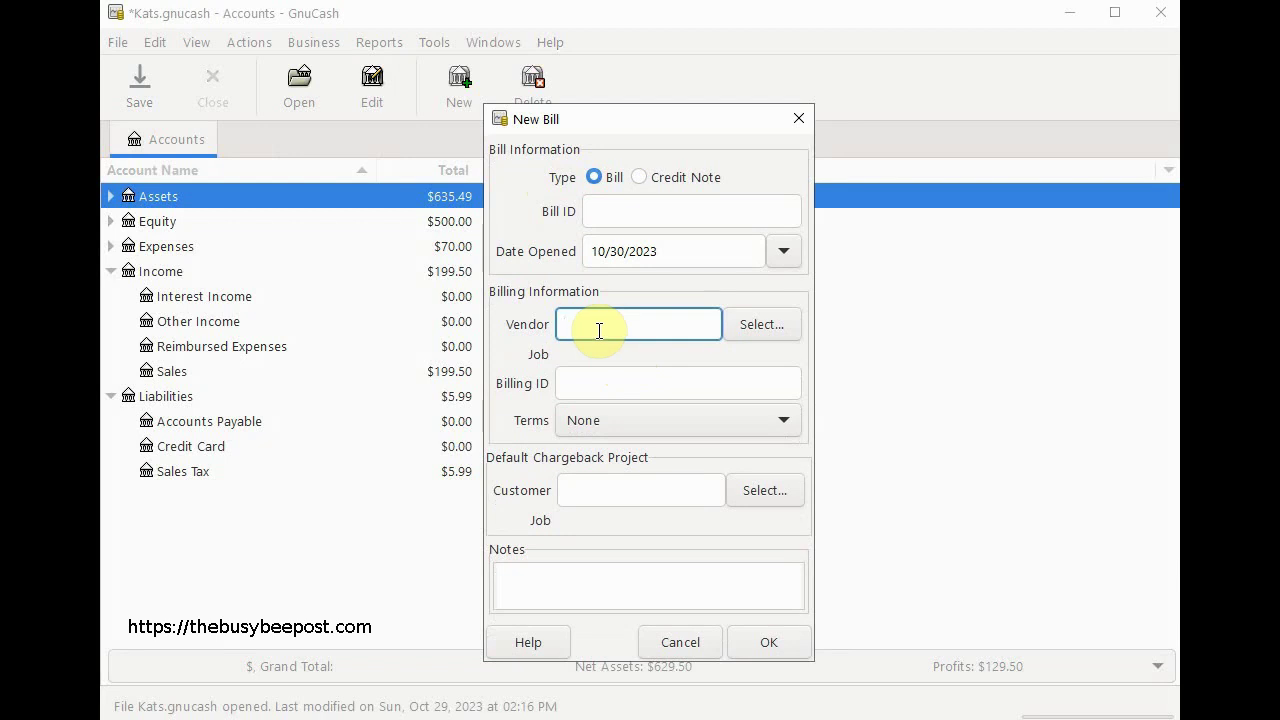
type("pa")
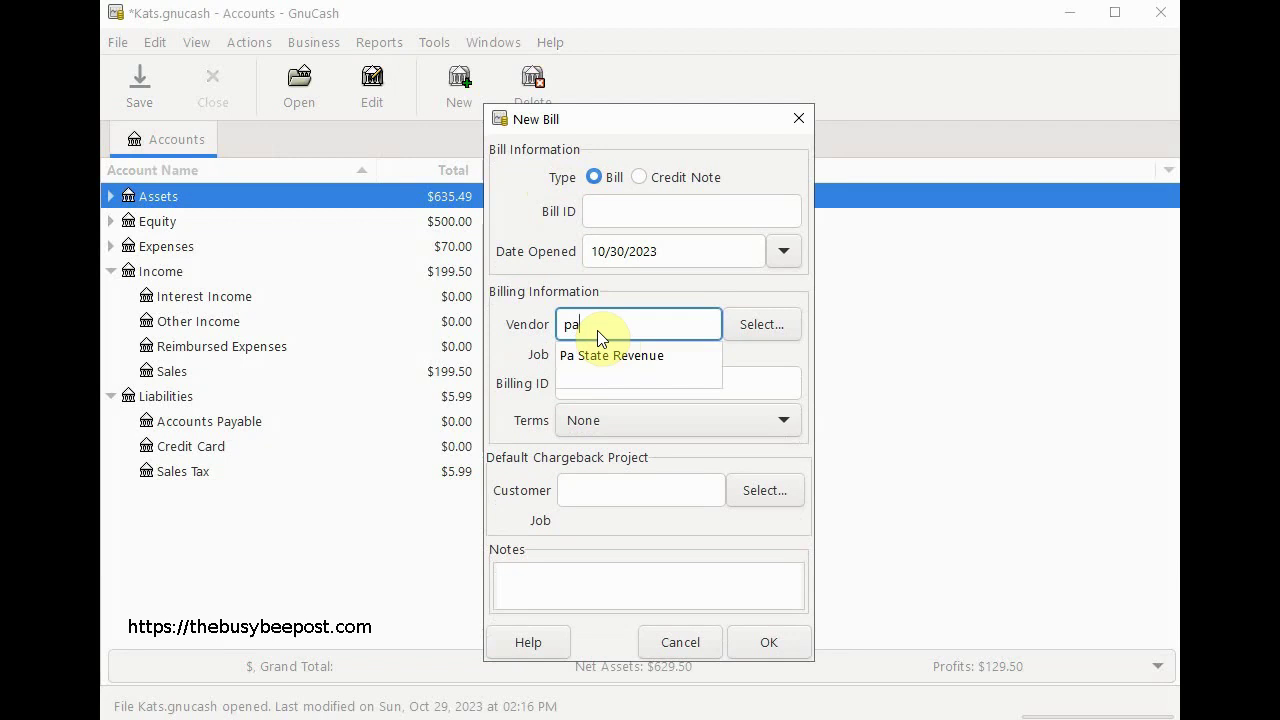
left_click(610, 355)
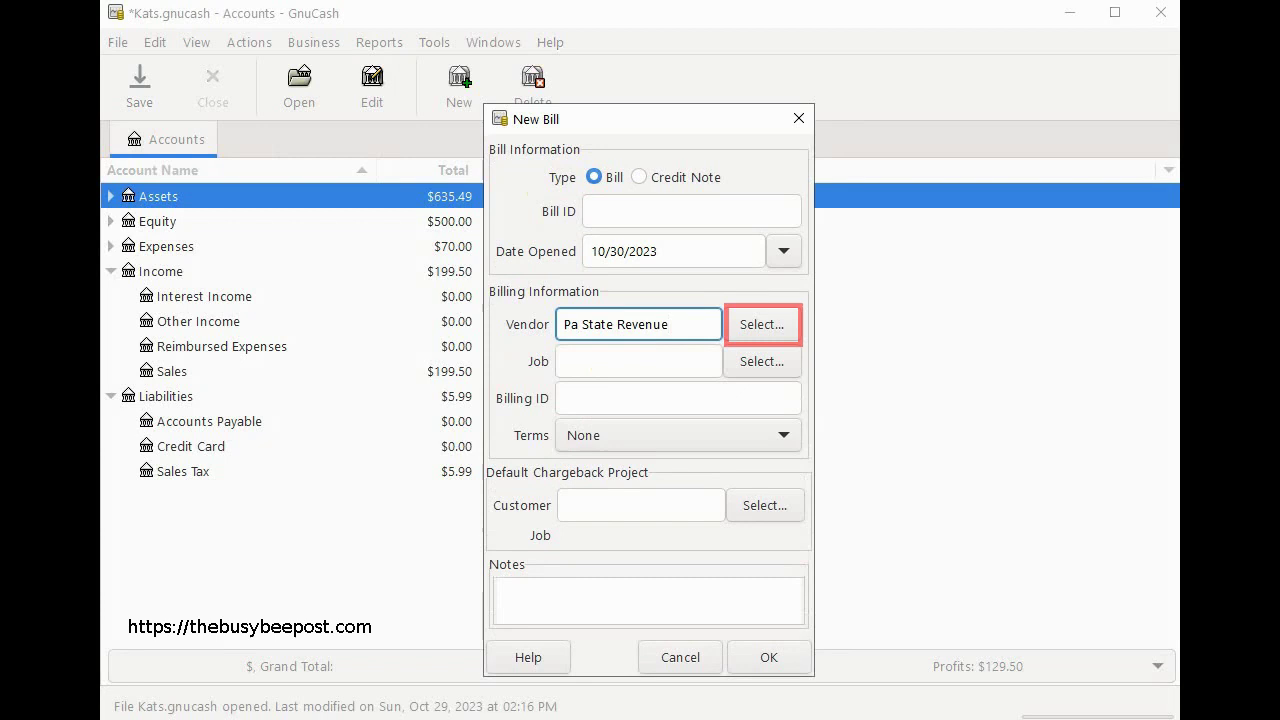
left_click(769, 657)
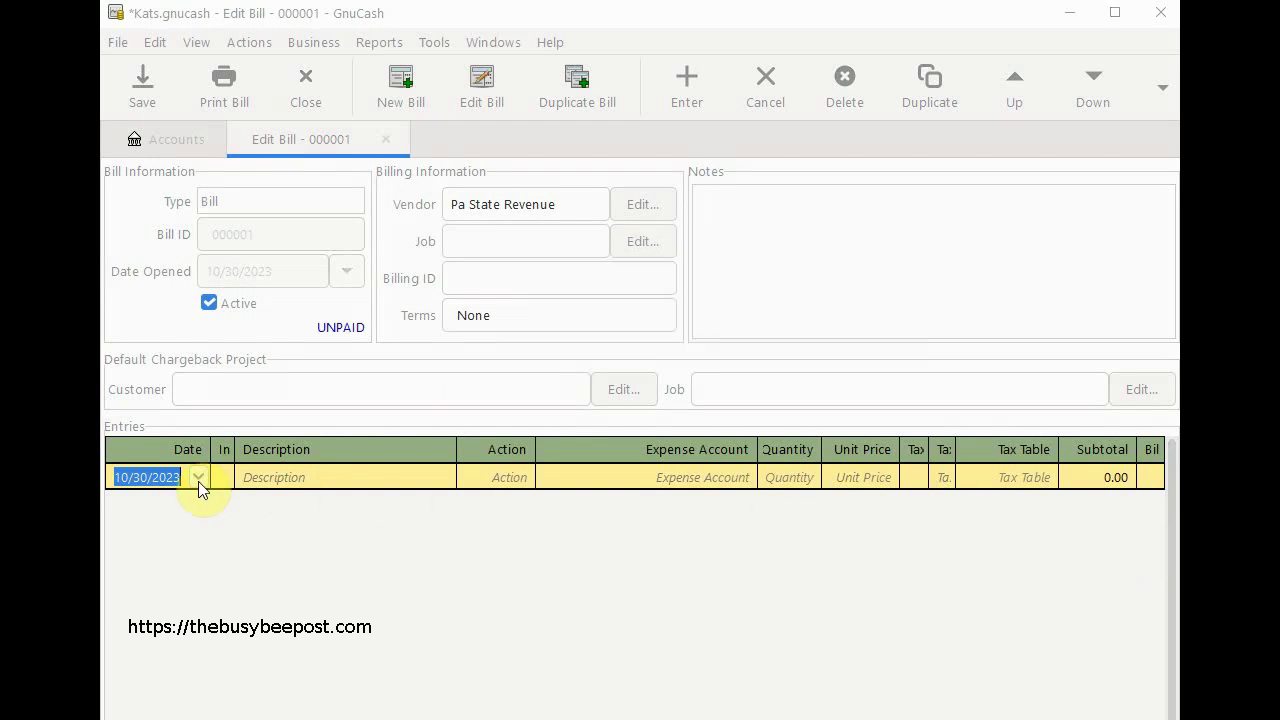
Step: Describe the bill's first entry as "Customer Sales Tax Remitted" and assign it to the Liabilities:Sales Tax account
left_click(248, 477)
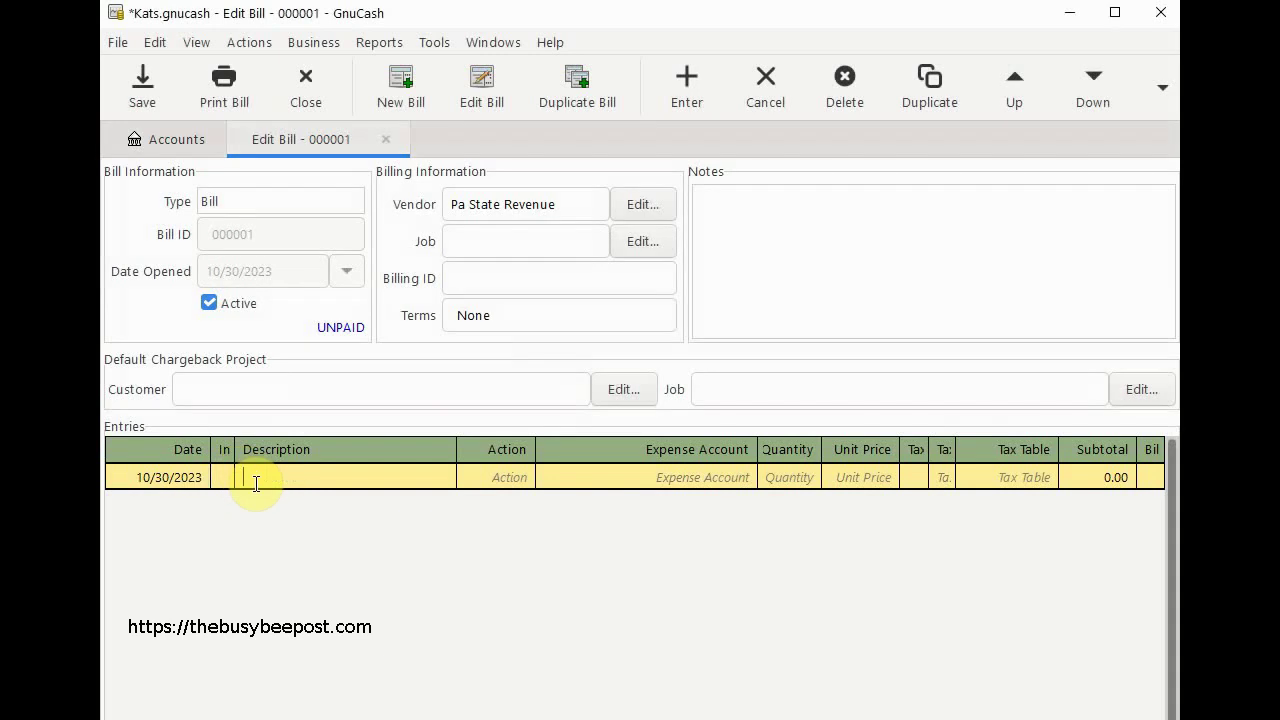
type("Customer Sales Tax Remitted")
left_click(744, 477)
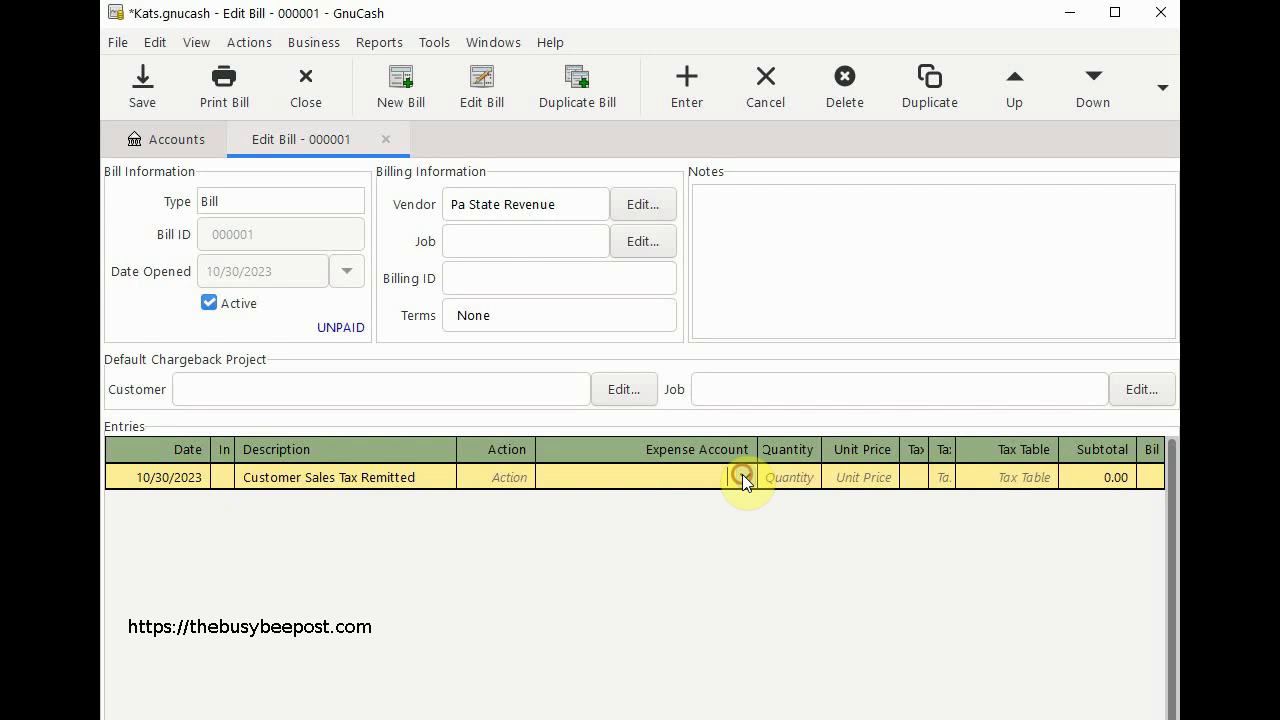
left_click(744, 477)
type("s")
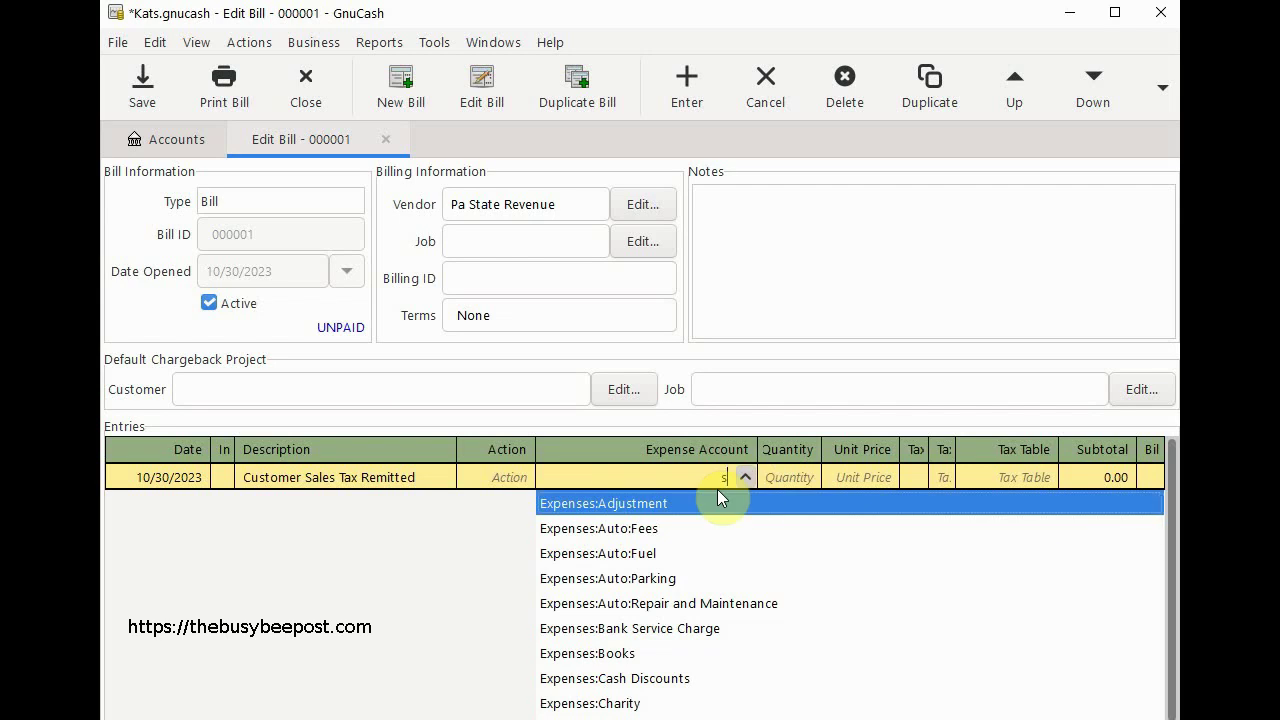
type(":Sal")
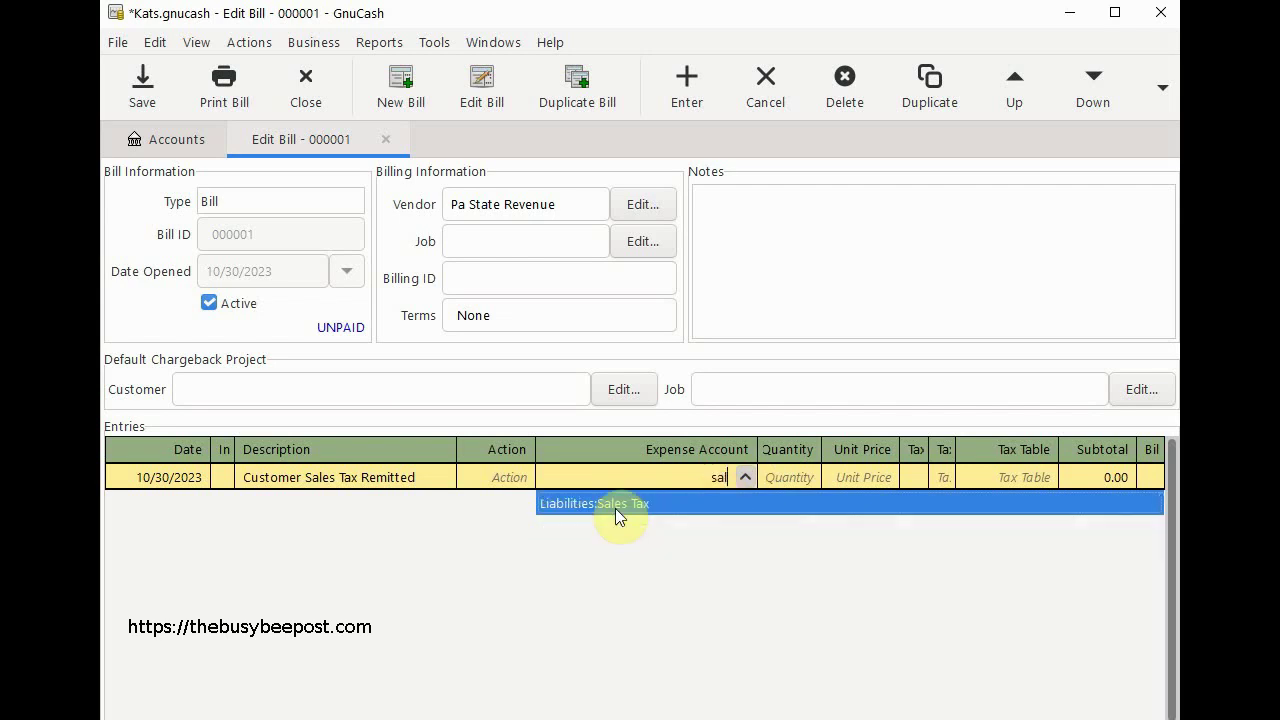
left_click(615, 508)
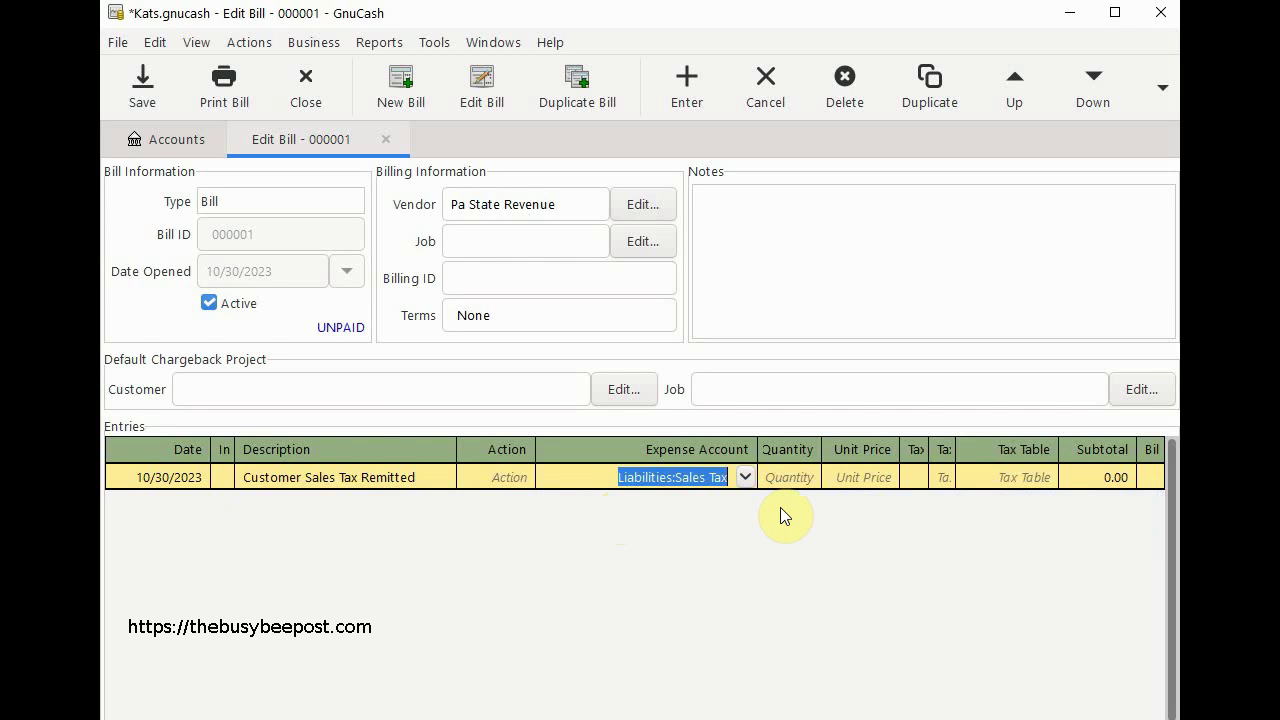
Step: Set the sales tax entry's quantity to 1 and its unit price to 5.99
left_click(781, 480)
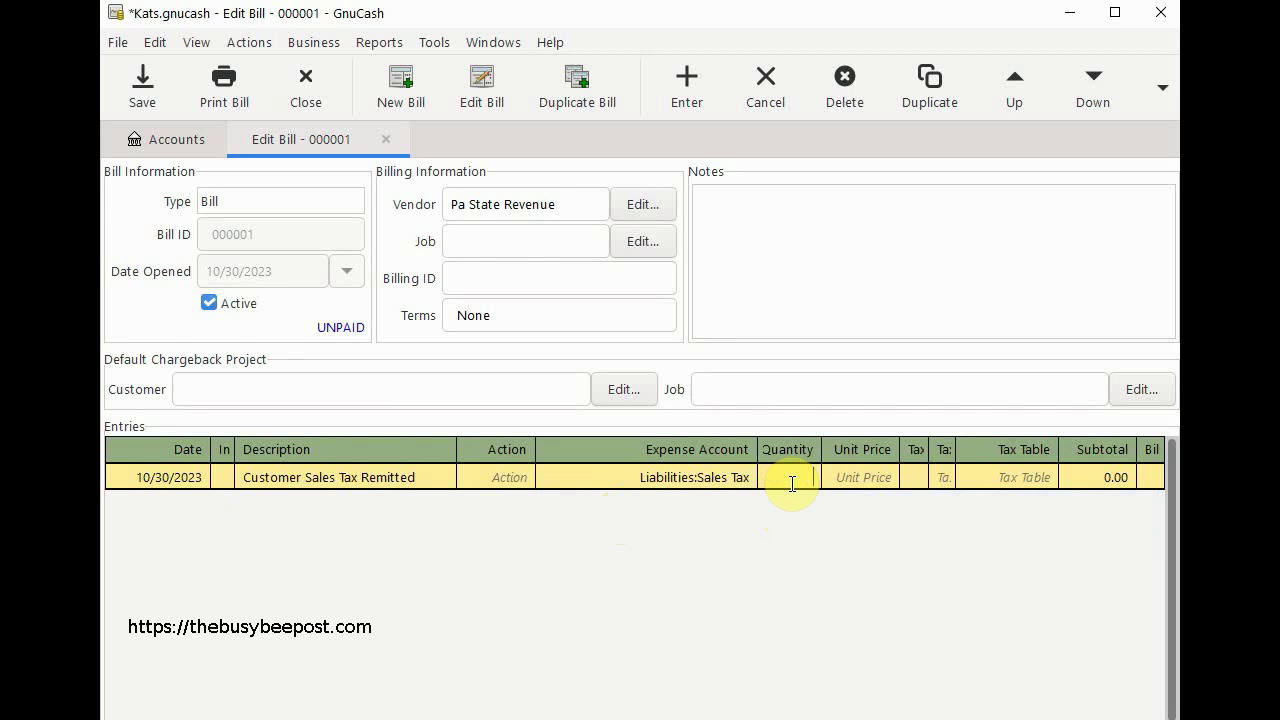
type("1")
left_click(860, 478)
type("5.99")
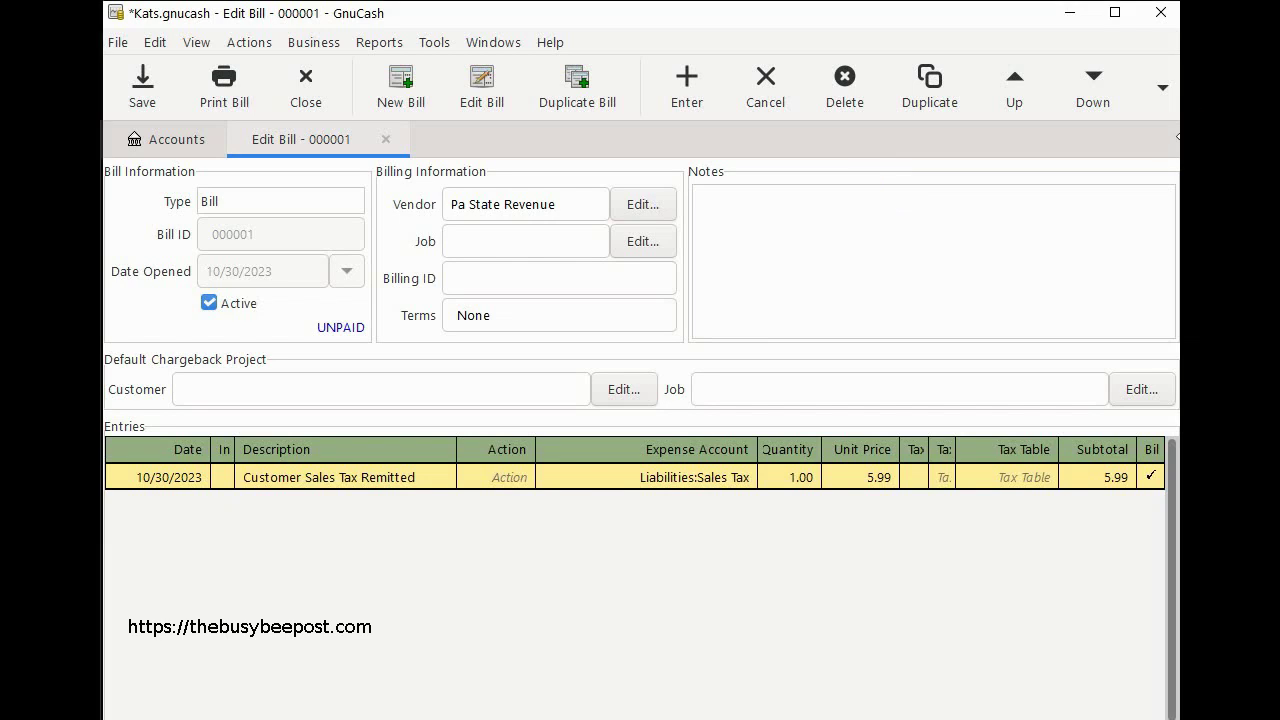
Step: Post the bill to the Accounts Payable liability account dated 10/30/2023, saving the changed entry
left_click_drag(1180, 138, 1115, 142)
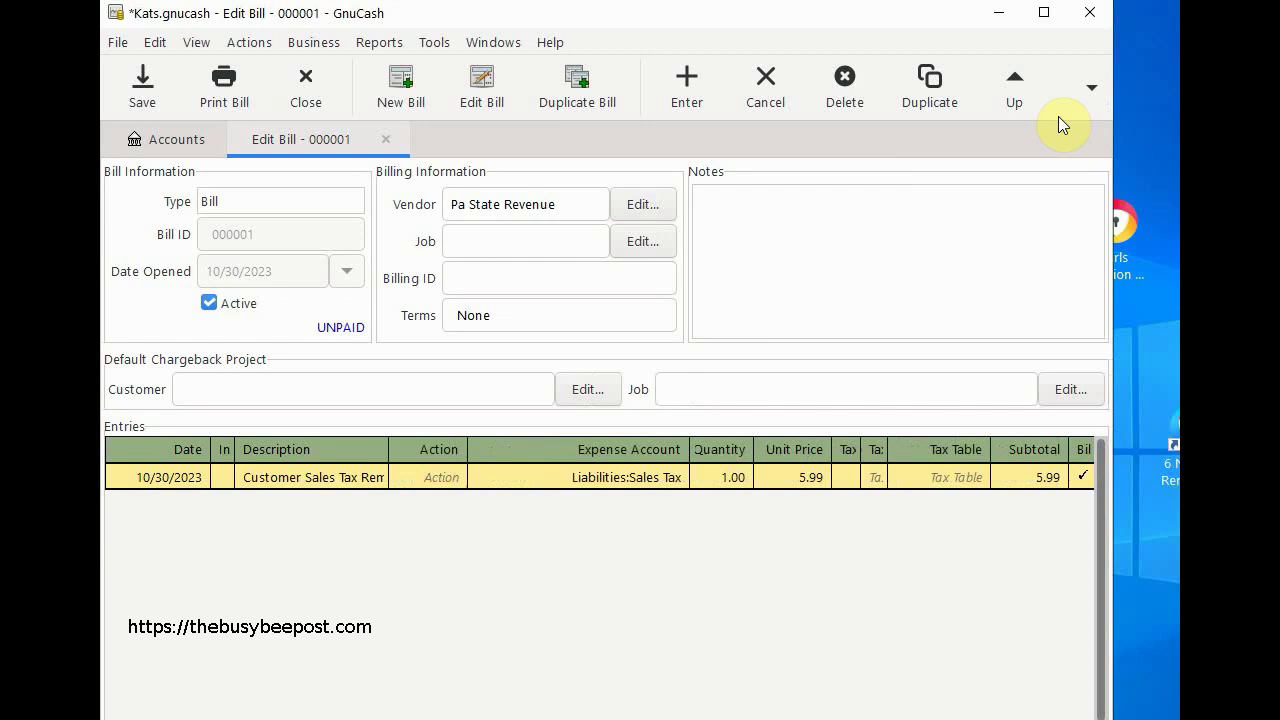
left_click(1091, 90)
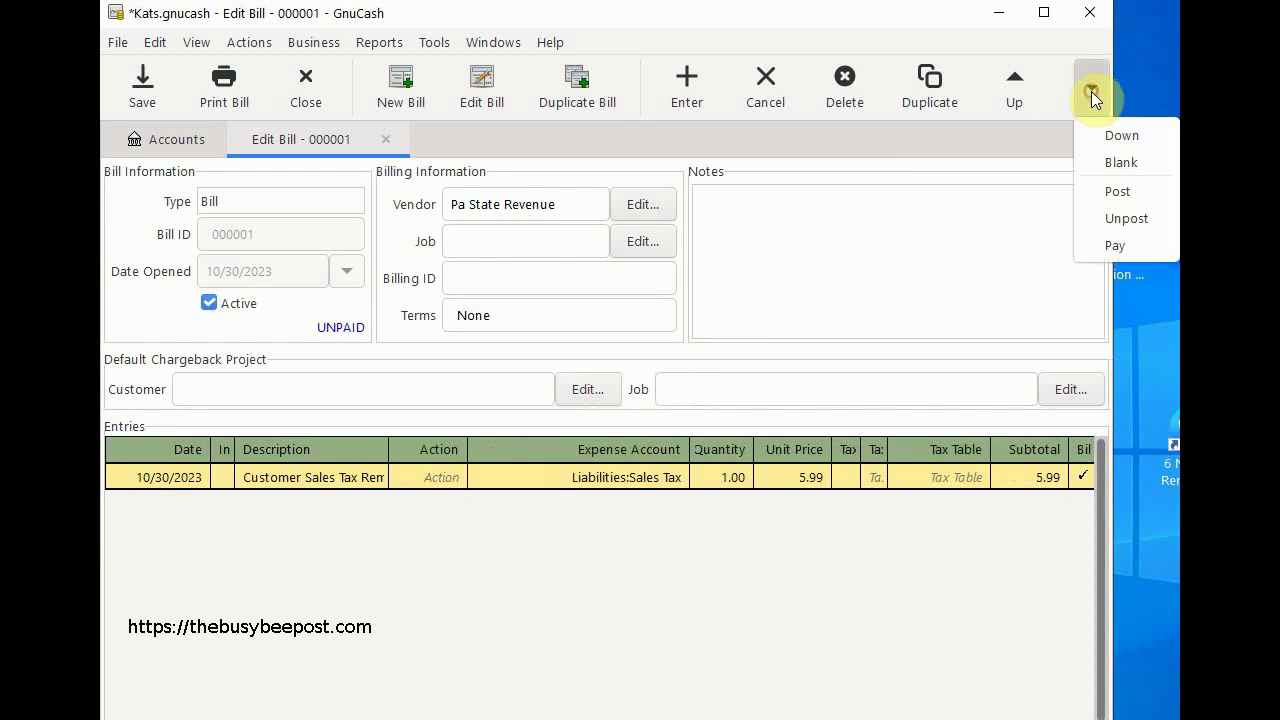
left_click(1117, 198)
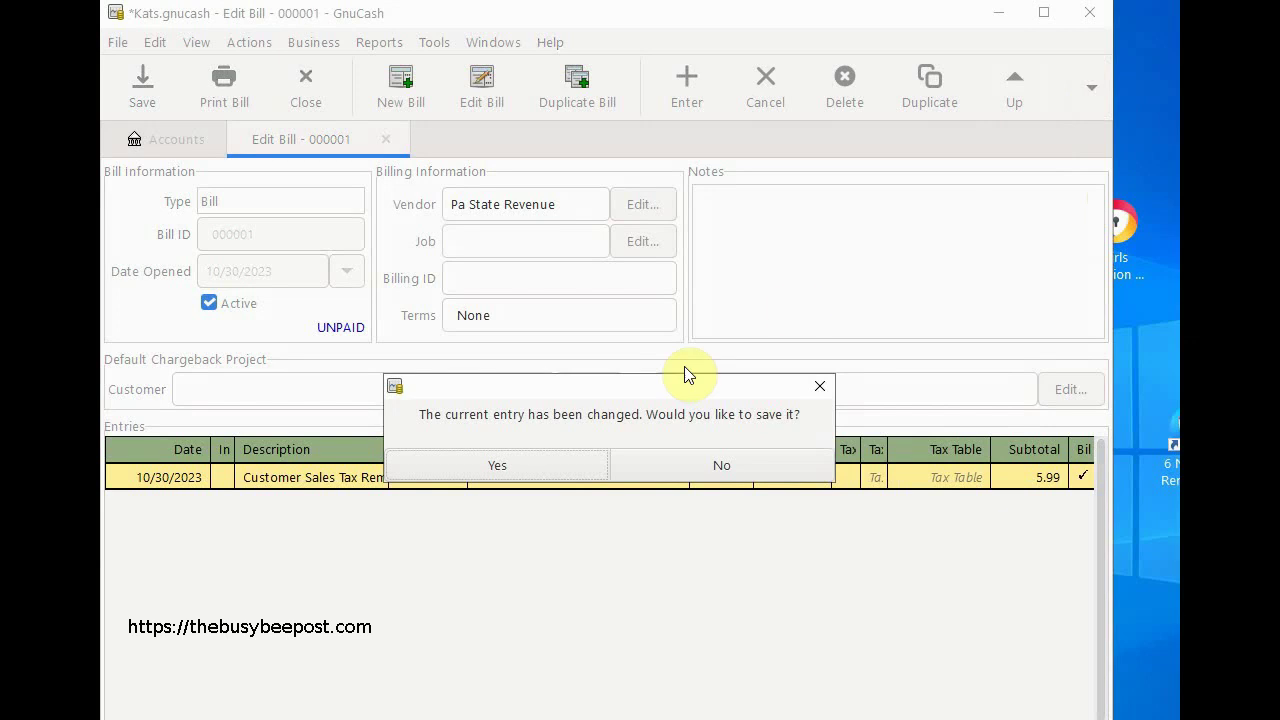
left_click(497, 468)
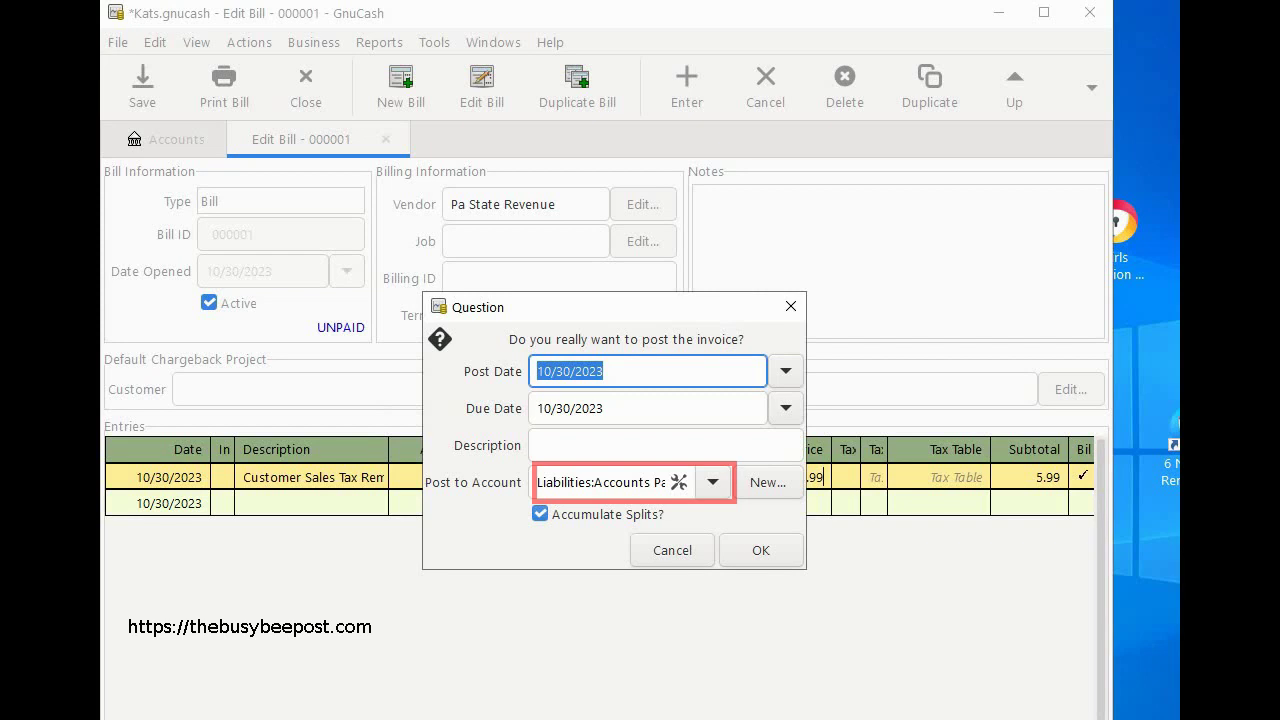
left_click(761, 552)
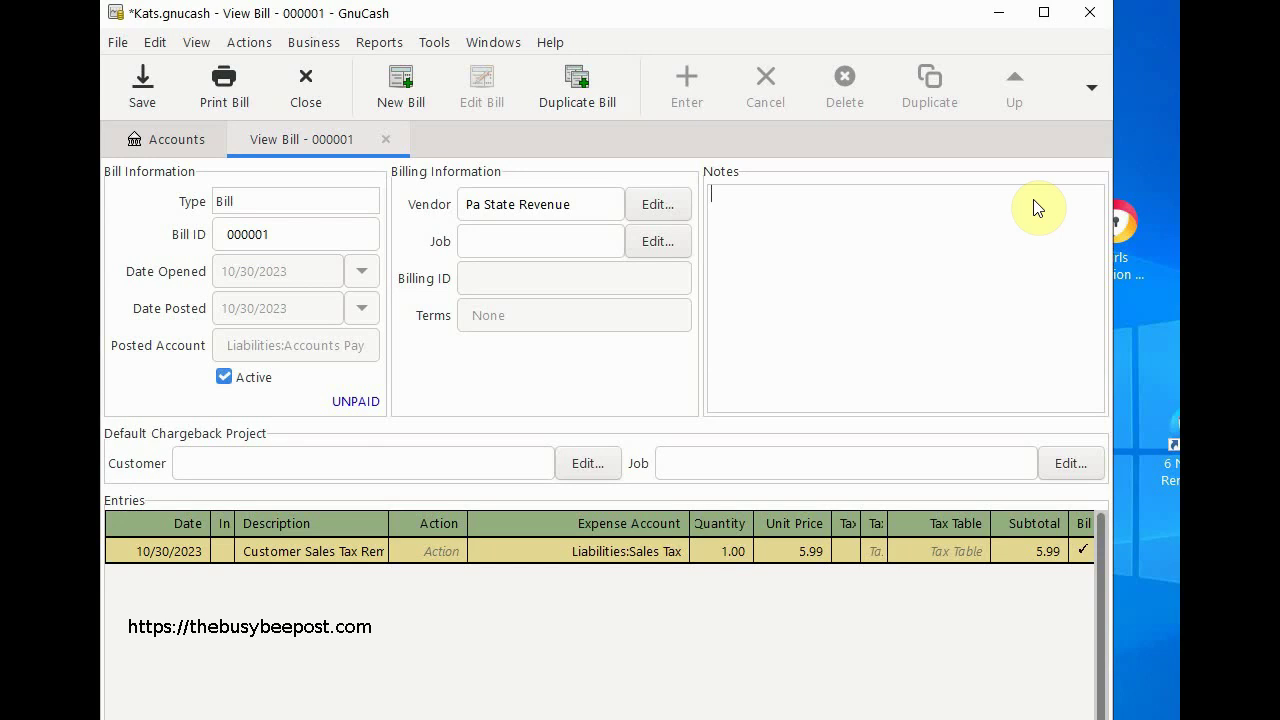
Step: Pay the posted Pa State Revenue bill in full from the Checking Account under Current Assets
left_click(1091, 88)
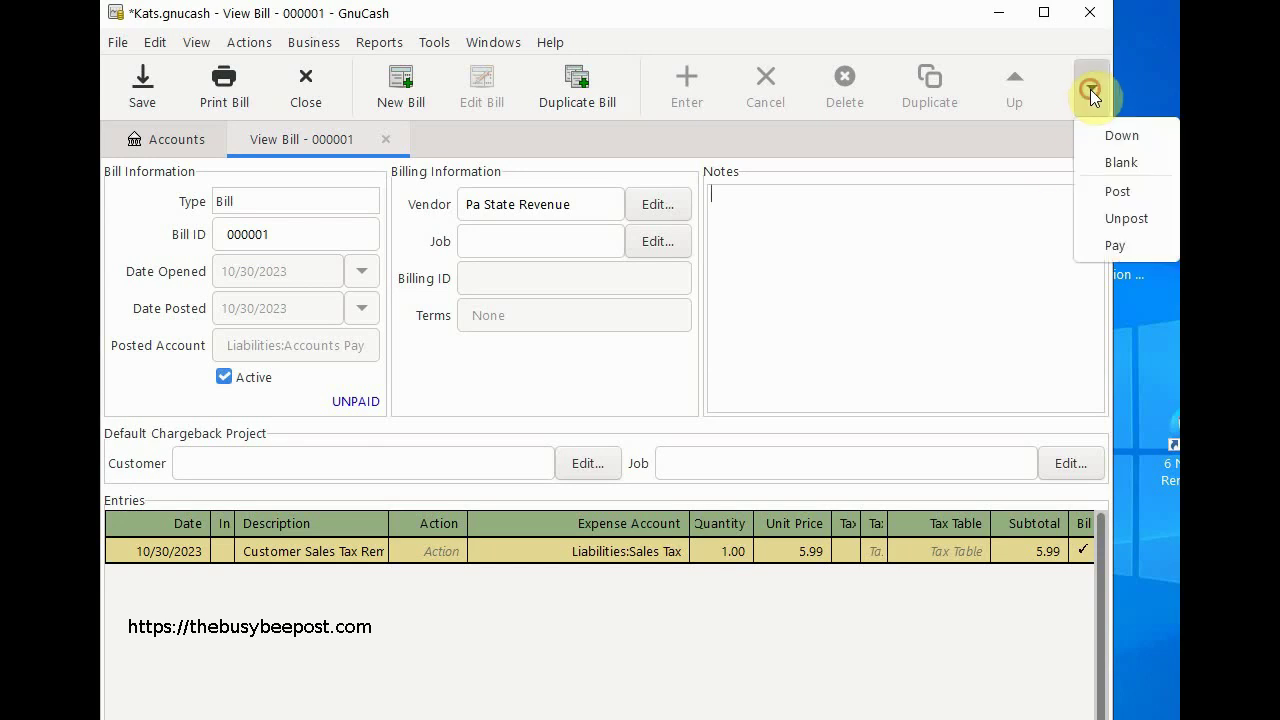
left_click(1111, 245)
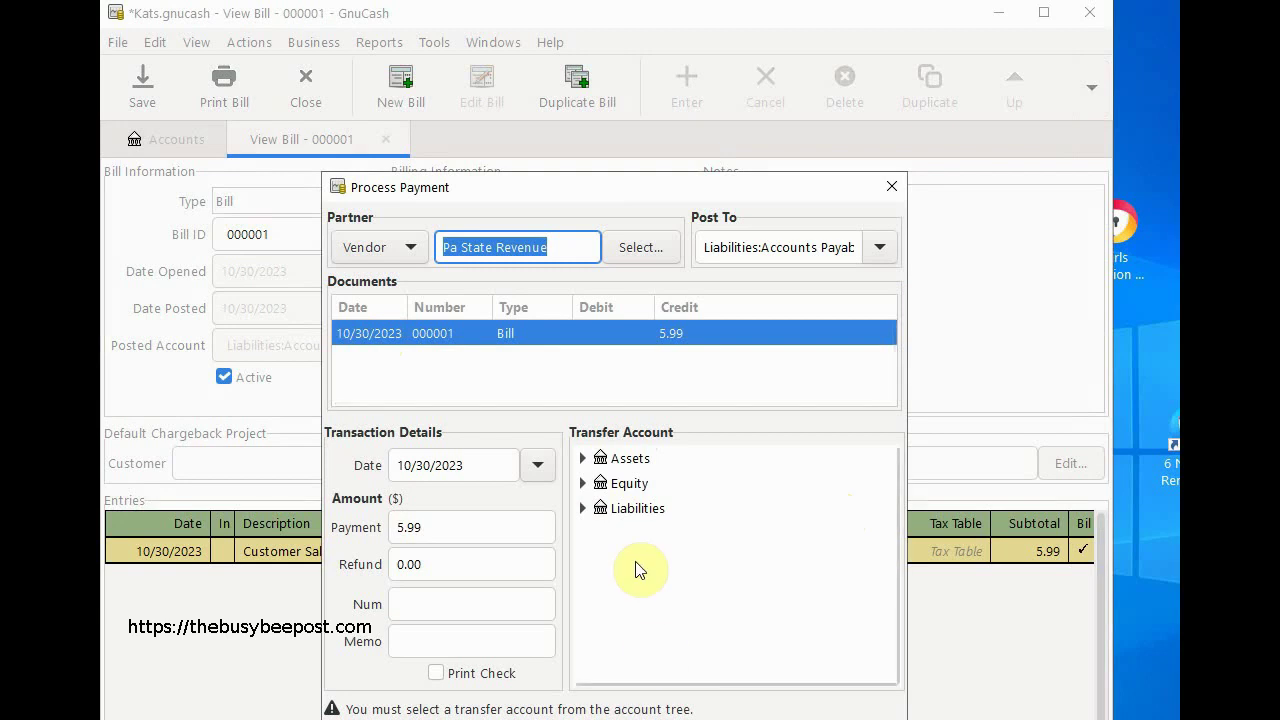
left_click(584, 459)
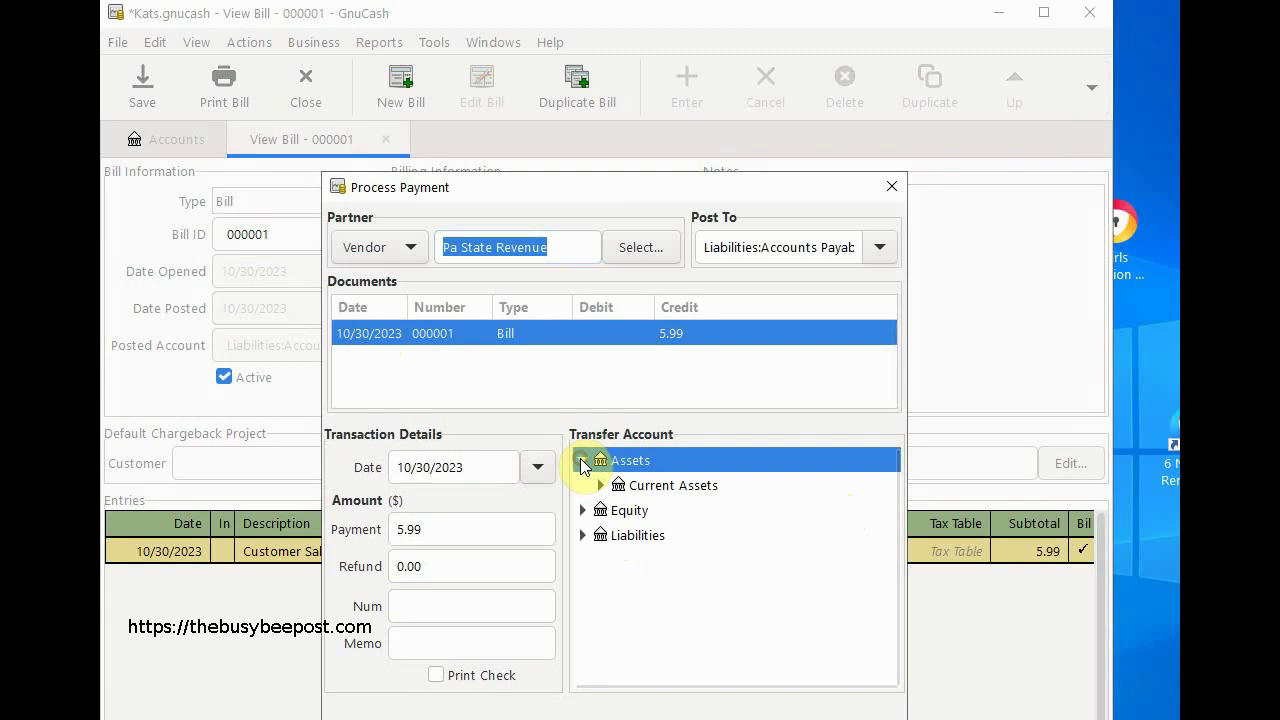
left_click(602, 486)
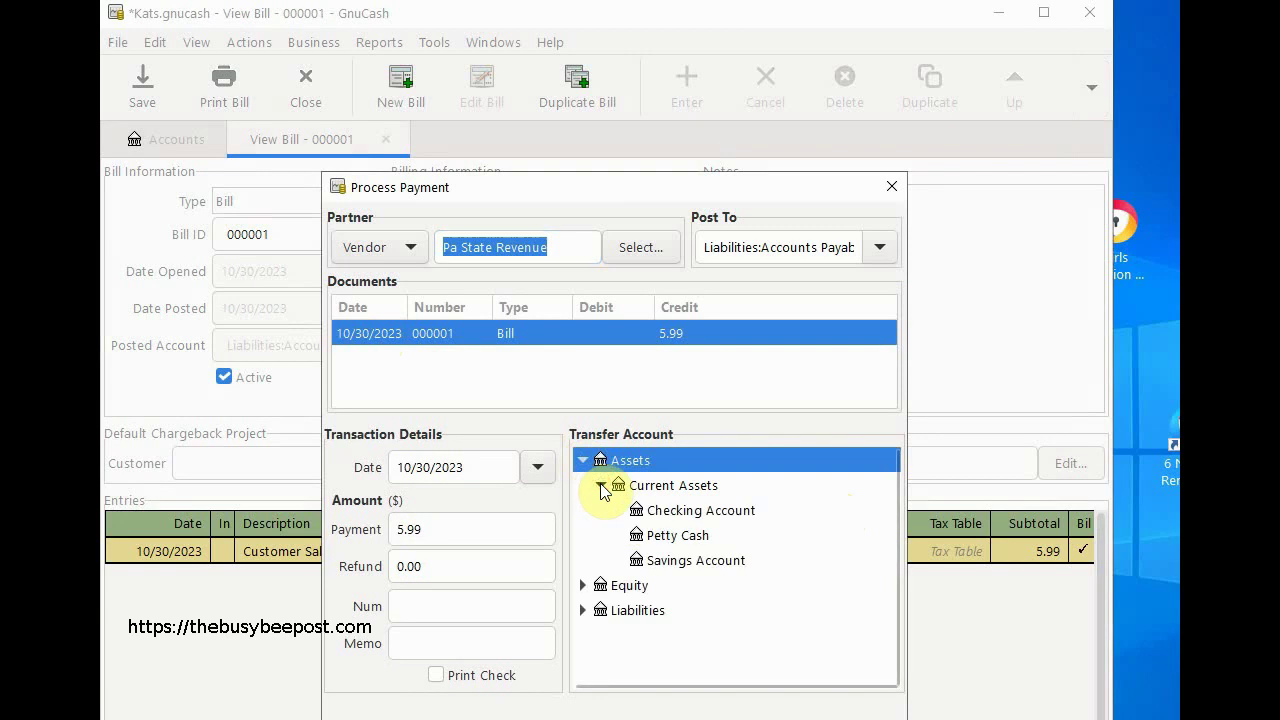
left_click(742, 512)
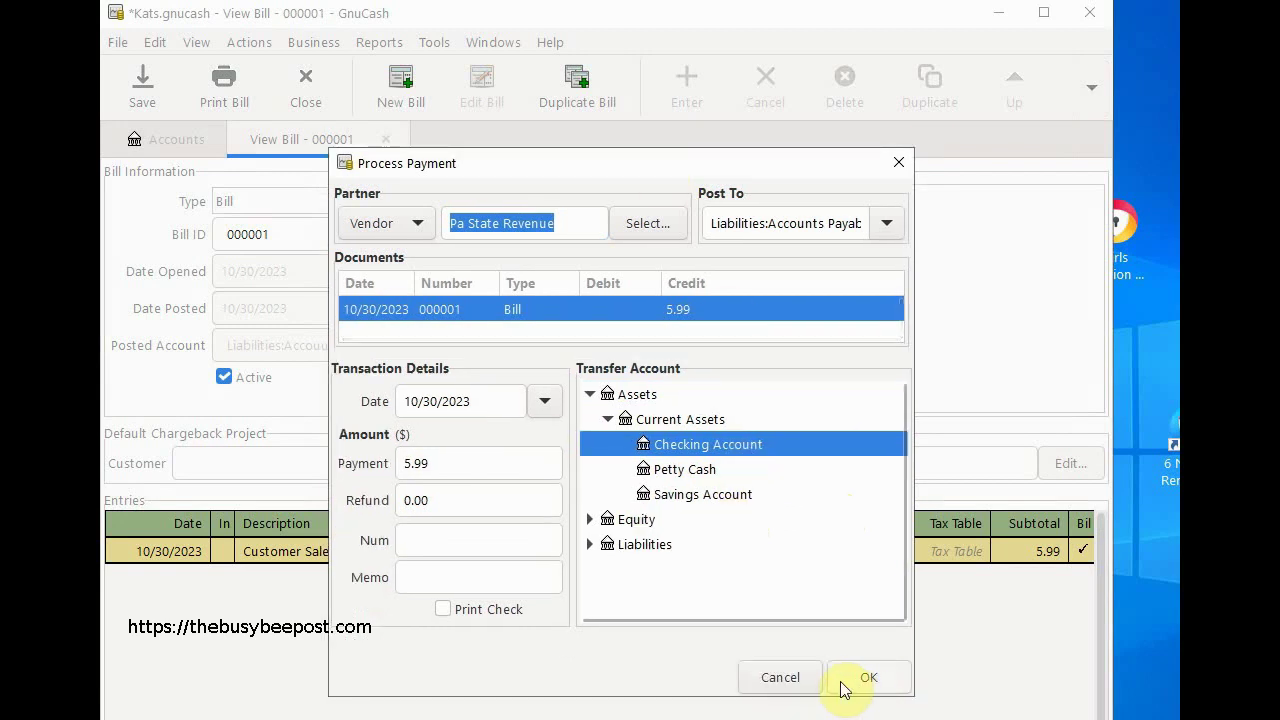
left_click(852, 684)
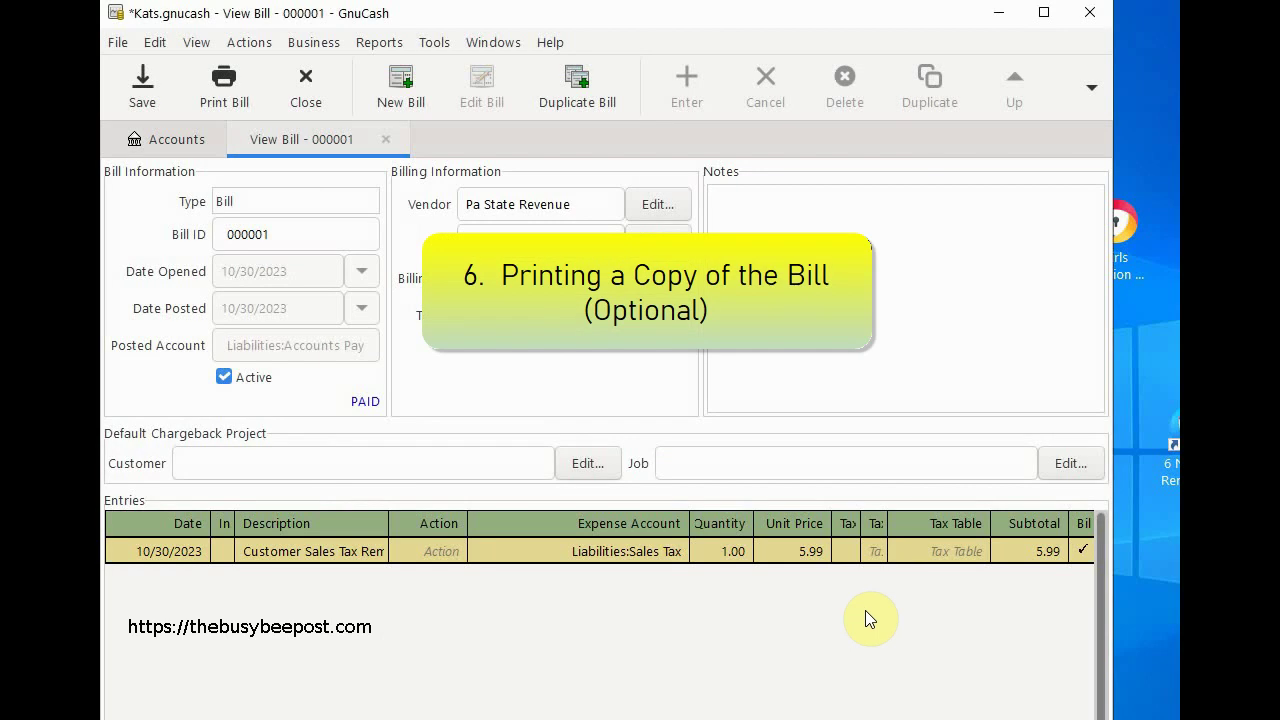
Step: Generate the printable version of the paid bill, and close both it and the bill
left_click(235, 86)
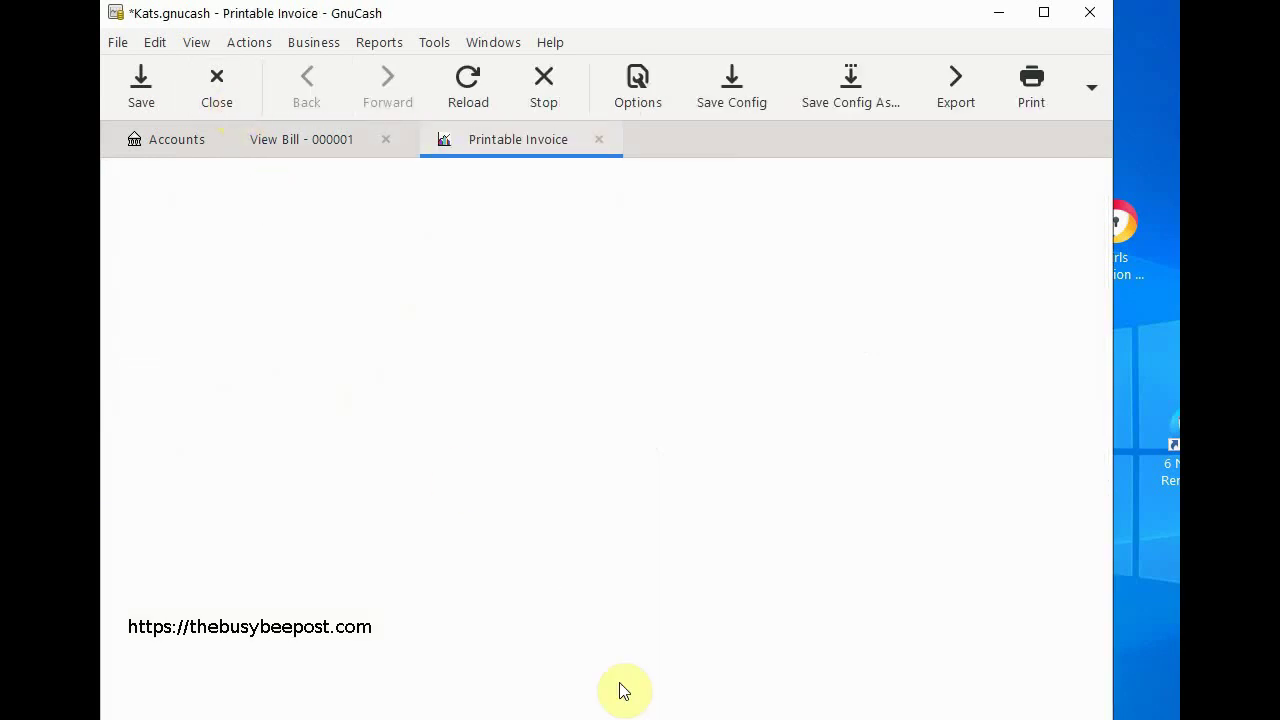
left_click(600, 140)
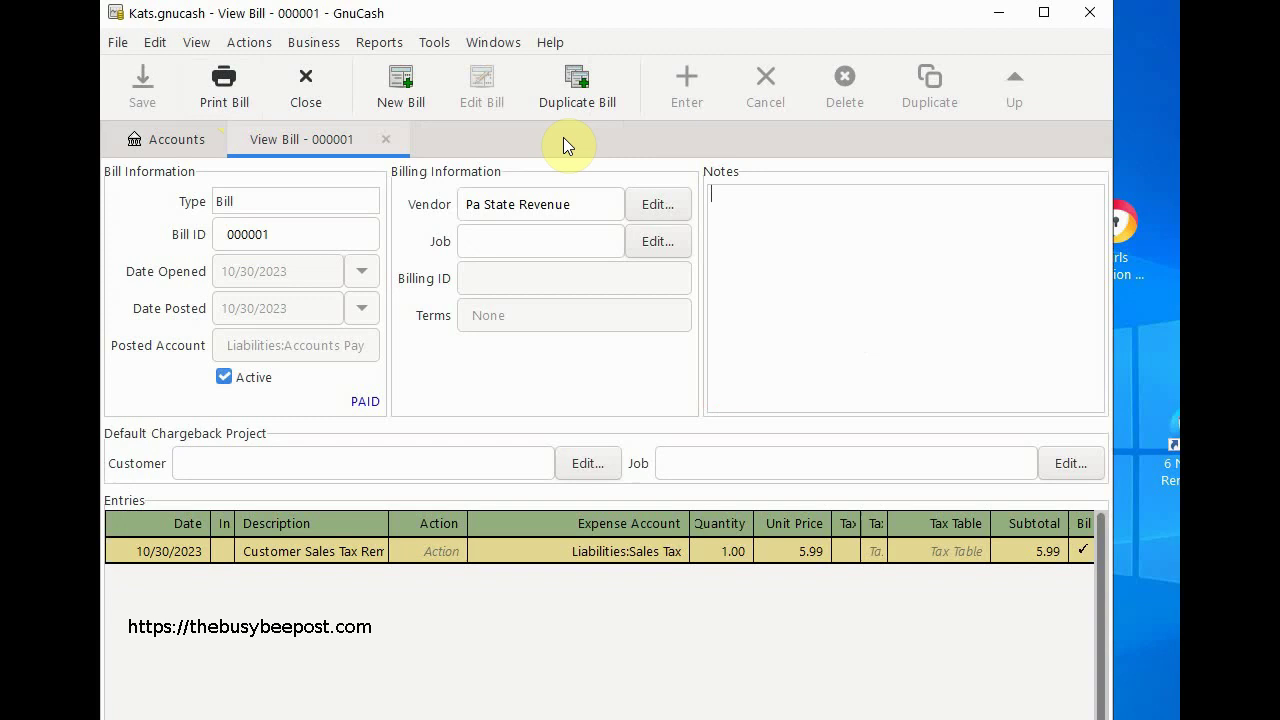
left_click(385, 141)
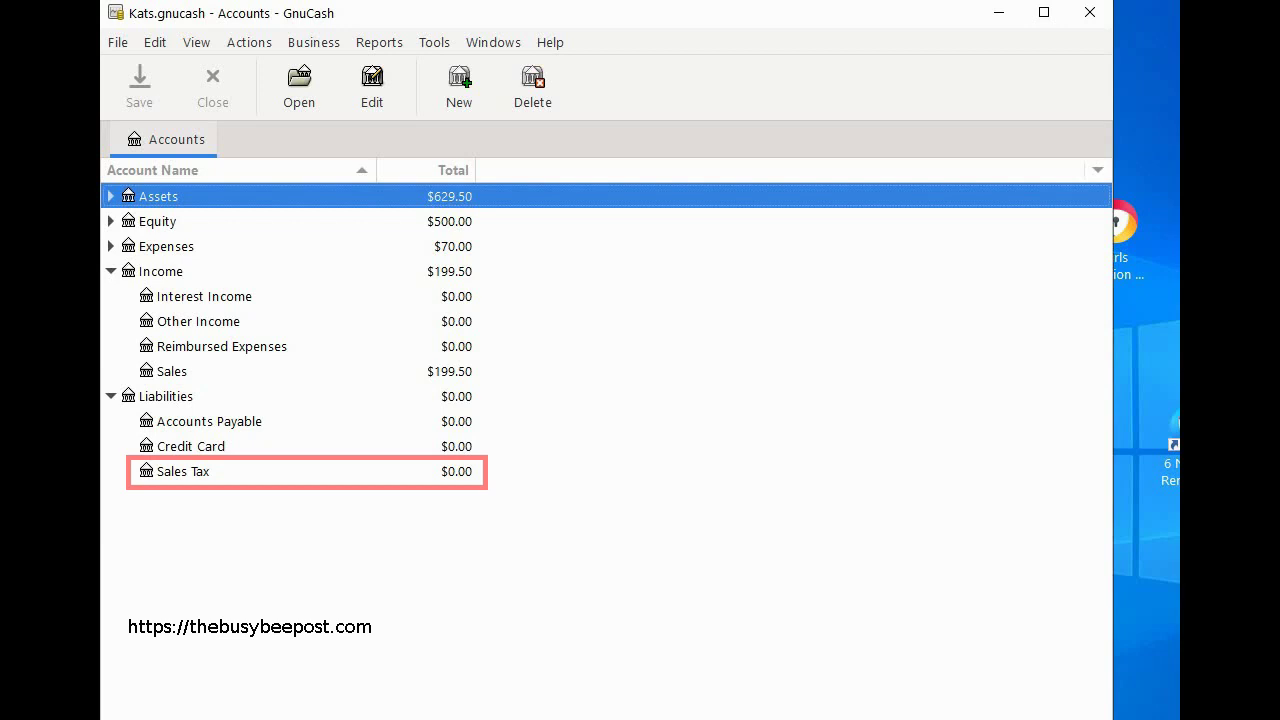
Step: Open the register of the Sales Tax account under Liabilities
left_click(180, 475)
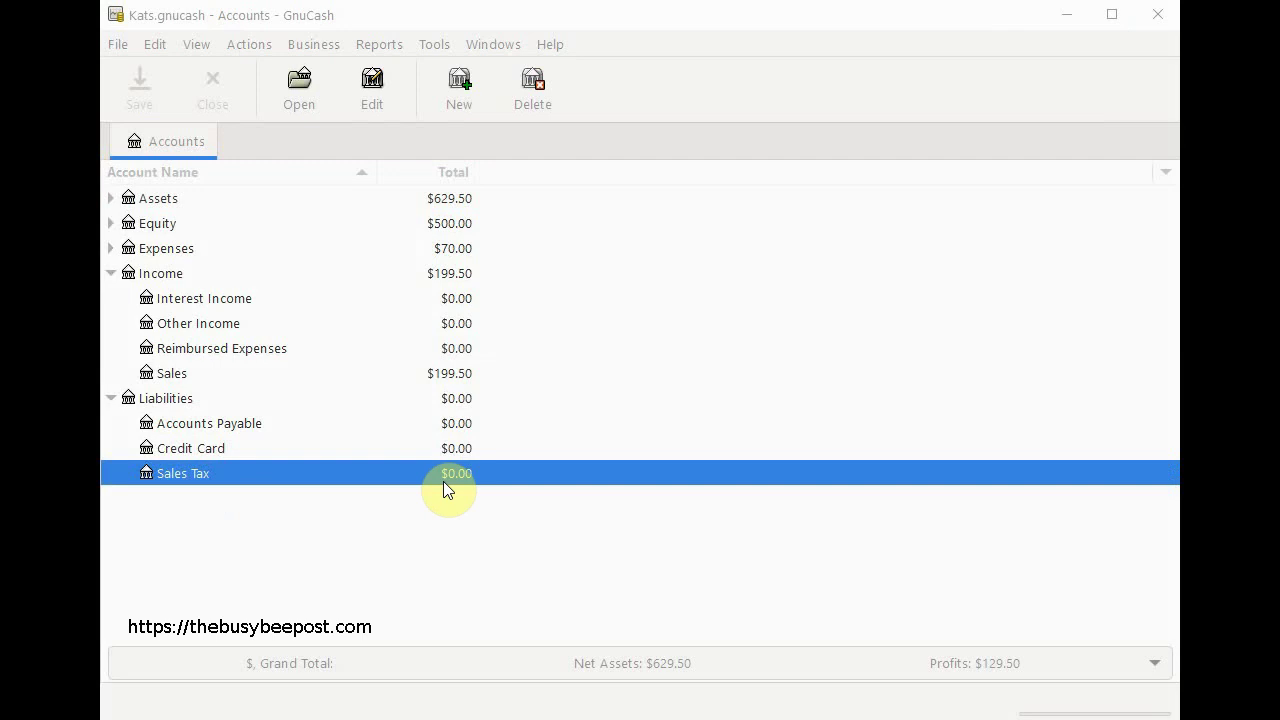
double_click(186, 475)
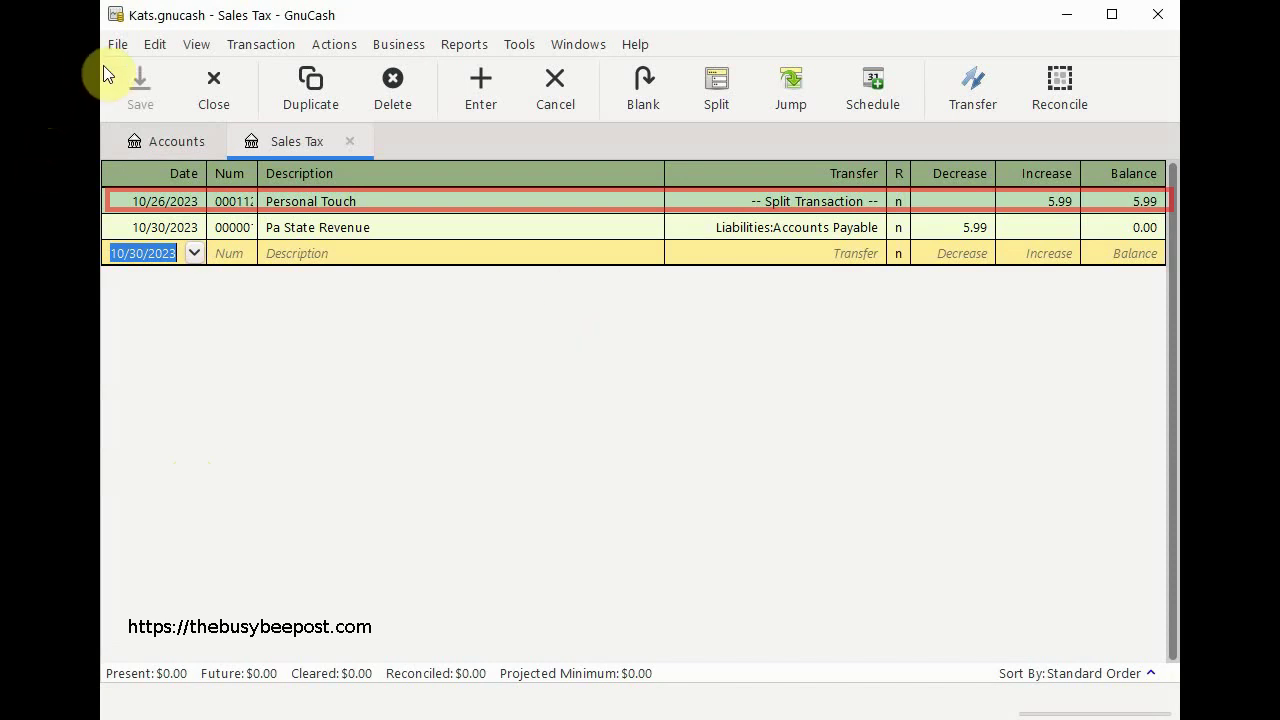
Step: Inspect the splits of the Personal Touch transaction in Auto-Split Ledger style and return the register to Basic Ledger
left_click(195, 45)
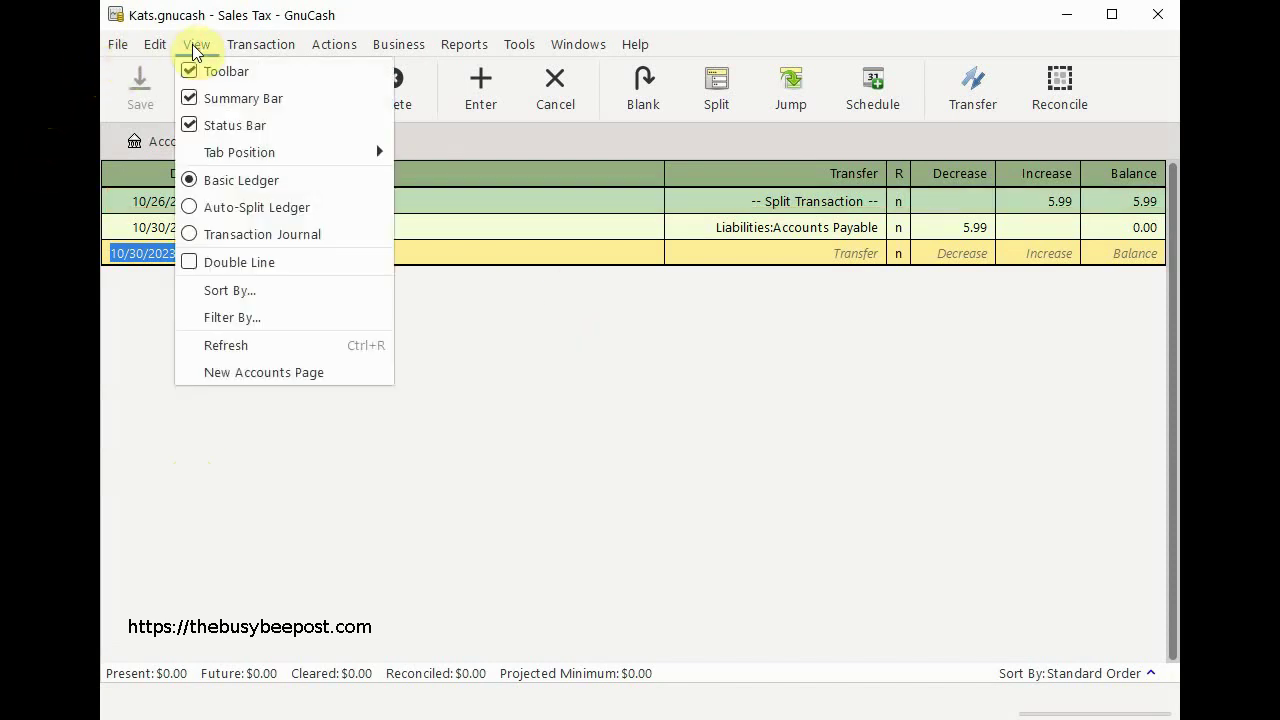
left_click(182, 206)
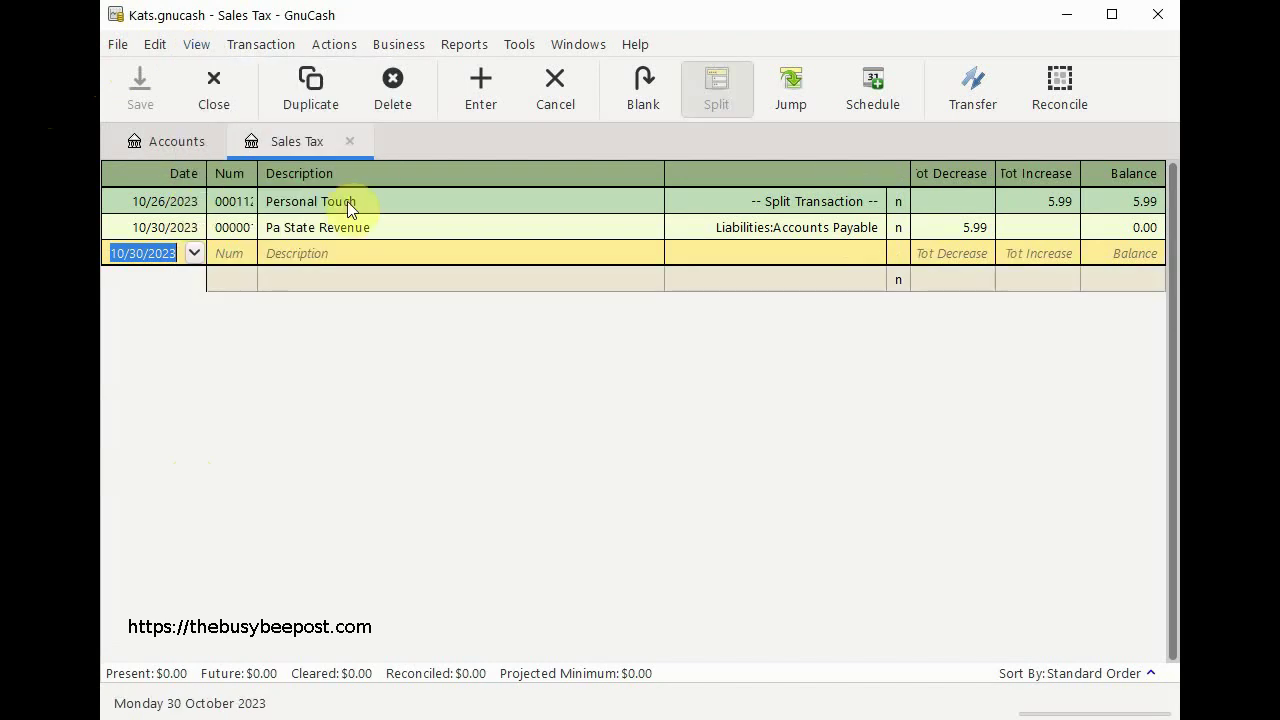
left_click(462, 201)
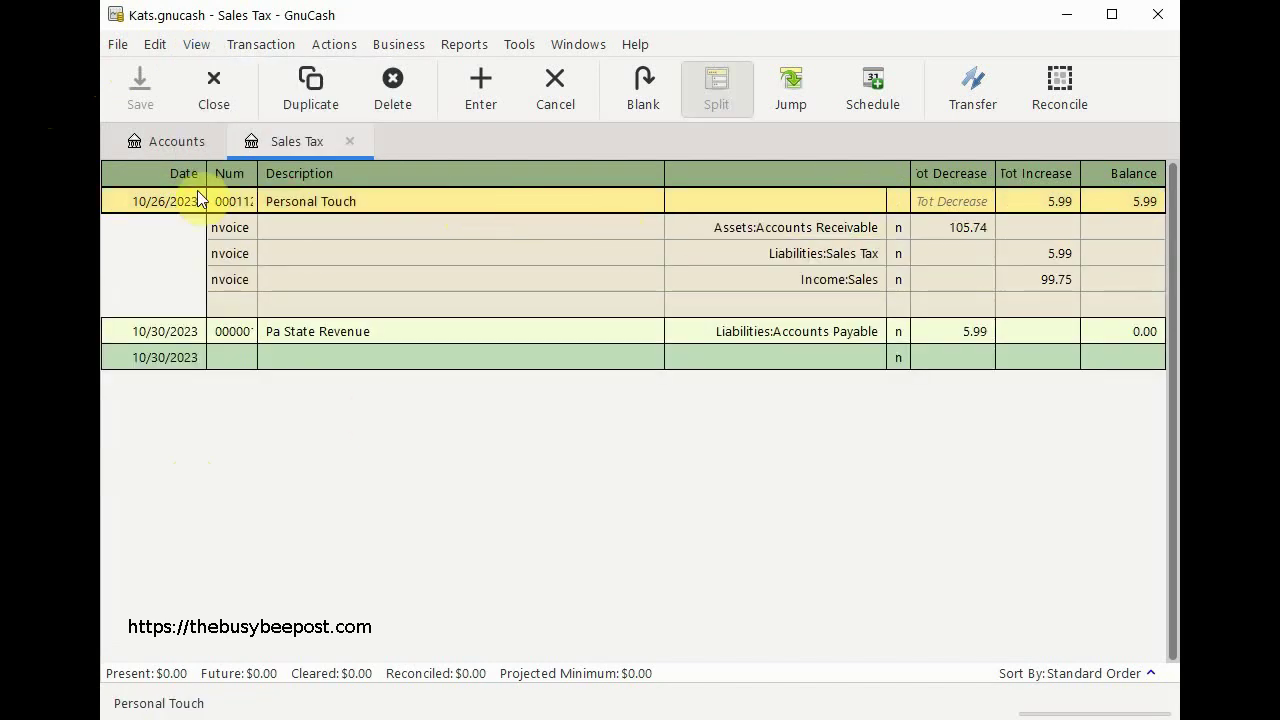
left_click(195, 44)
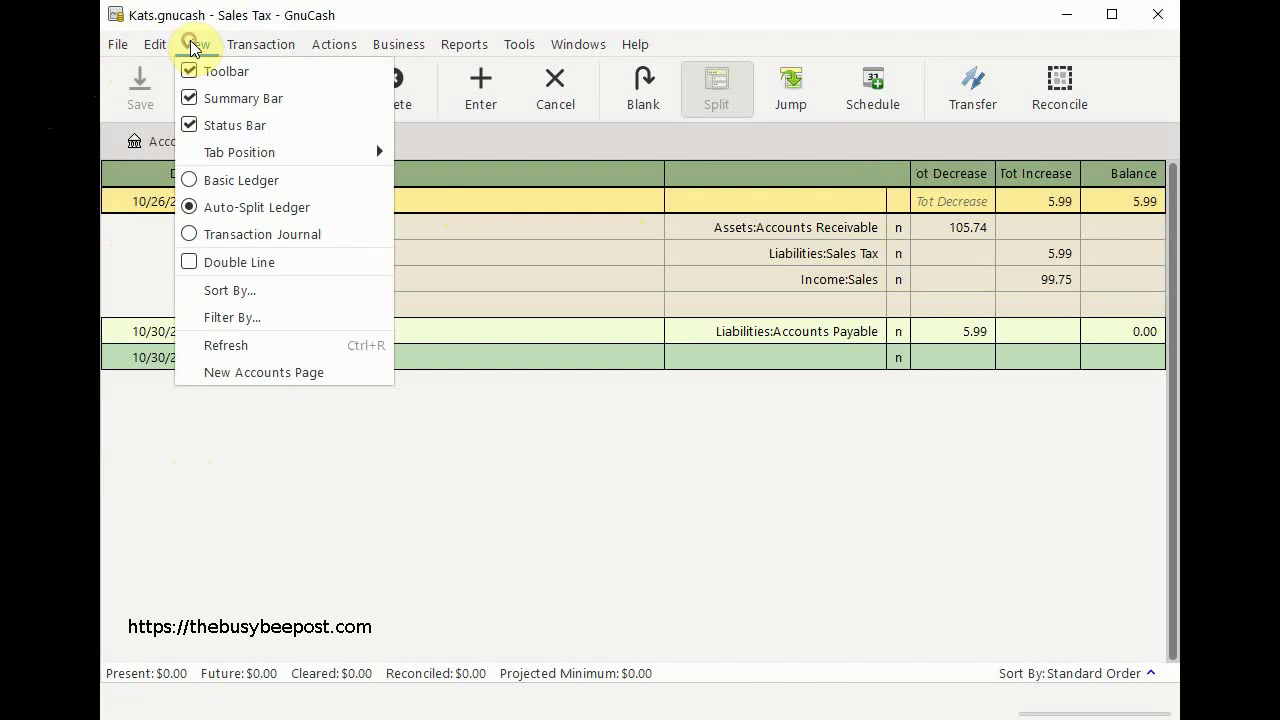
left_click(188, 177)
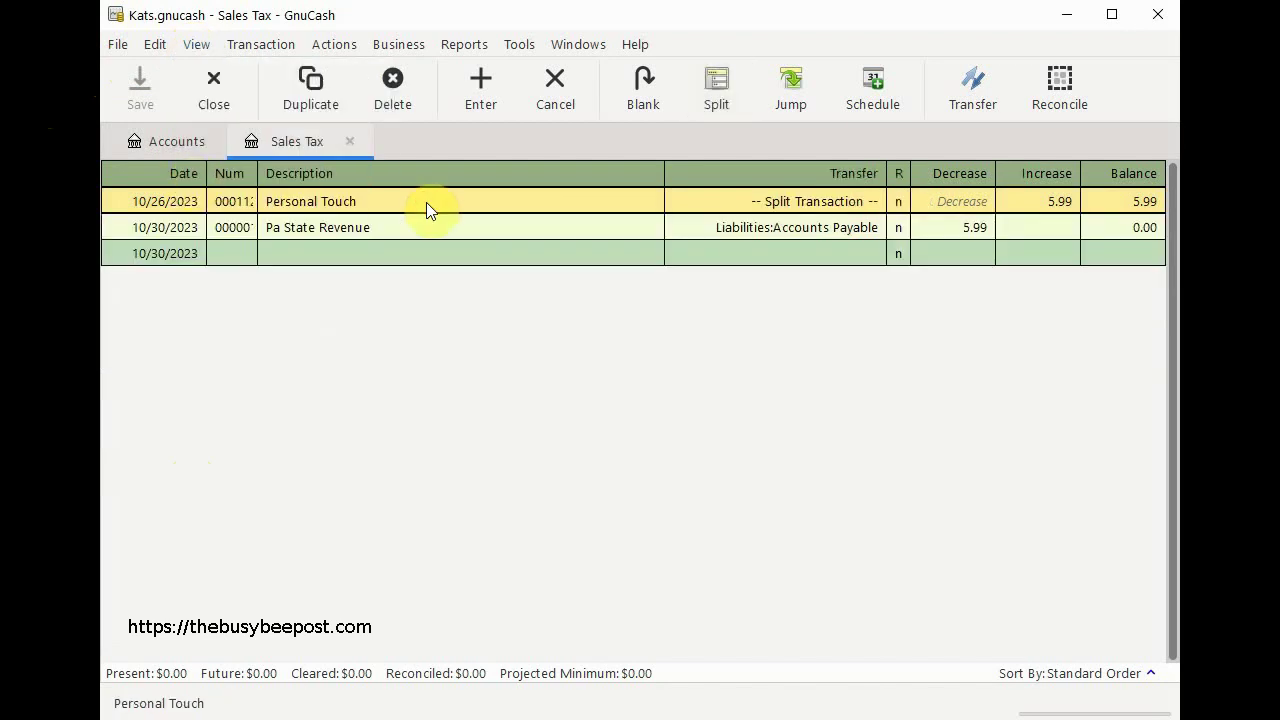